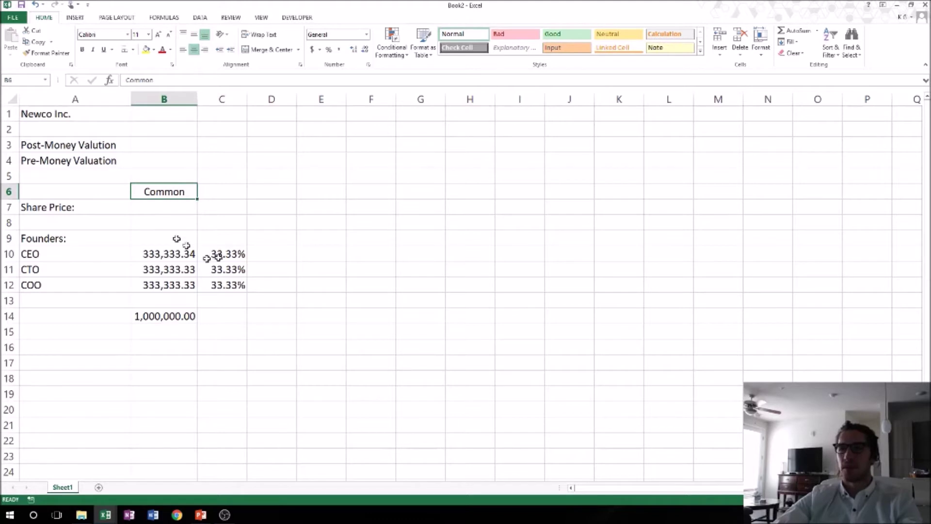
Put an outside border around the Common header cell B6.
{"action": "left_click", "coordinate": [134, 50]}
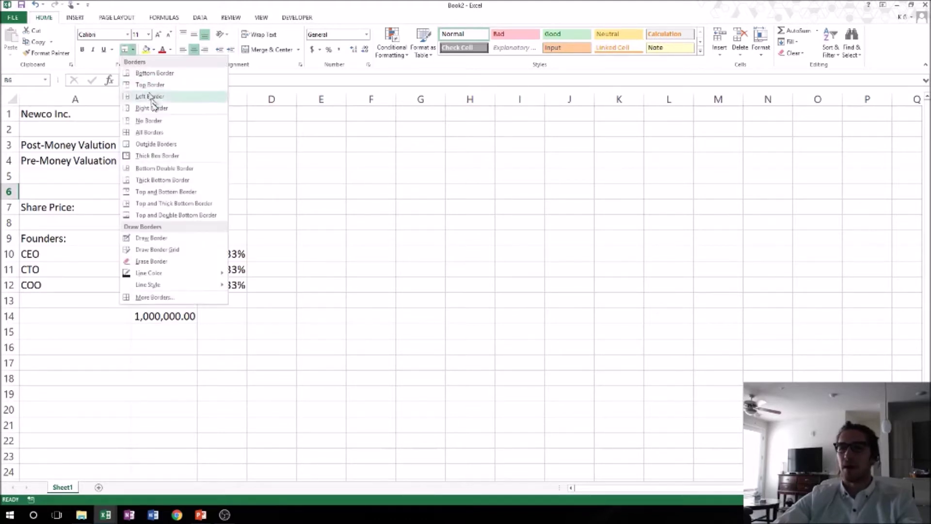
{"action": "left_click", "coordinate": [156, 145]}
{"action": "left_click", "coordinate": [257, 224]}
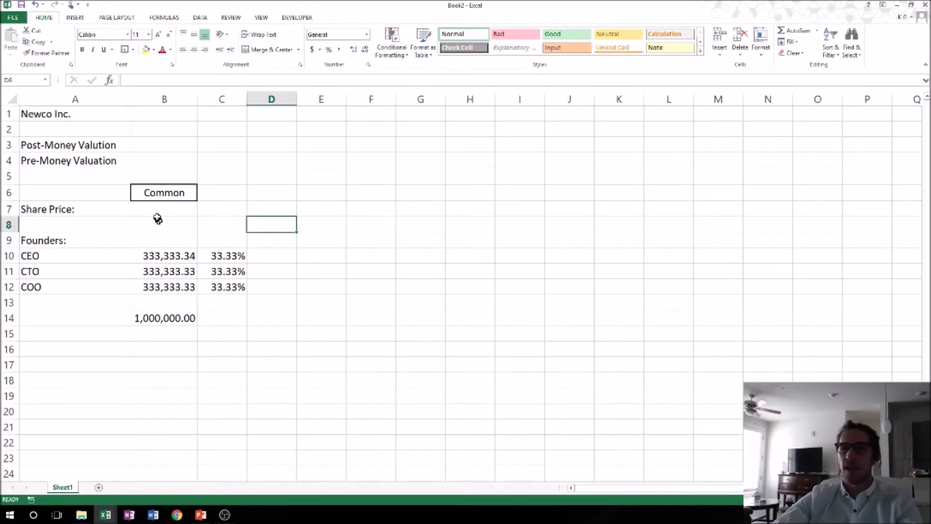
Put an outside border around B7:B14 and another around the share total in B14.
{"action": "left_click_drag", "start_coordinate": [154, 210], "coordinate": [179, 318]}
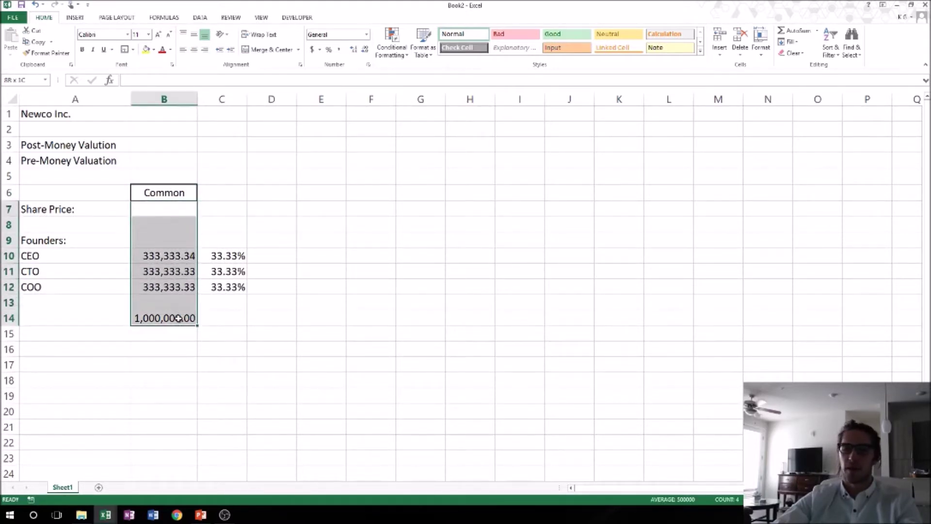
{"action": "left_click", "coordinate": [125, 49]}
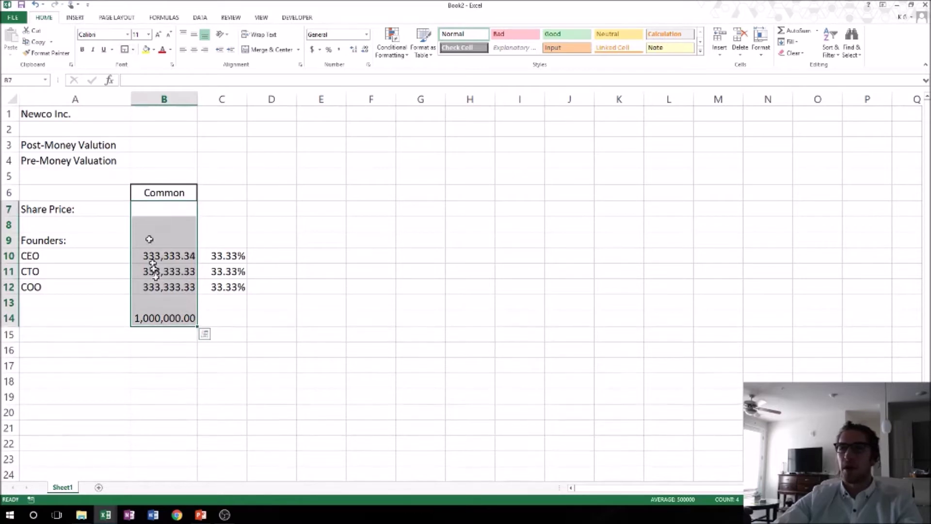
{"action": "left_click", "coordinate": [167, 319]}
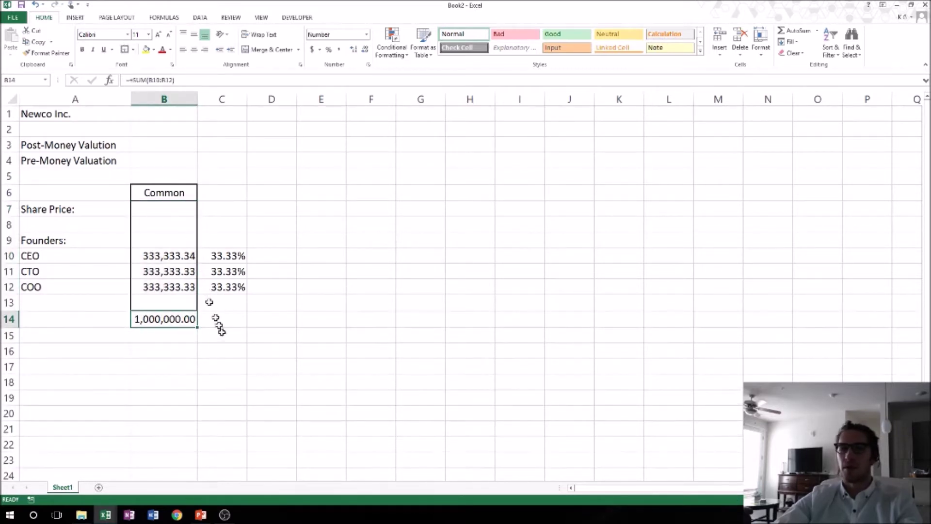
{"action": "left_click", "coordinate": [262, 351]}
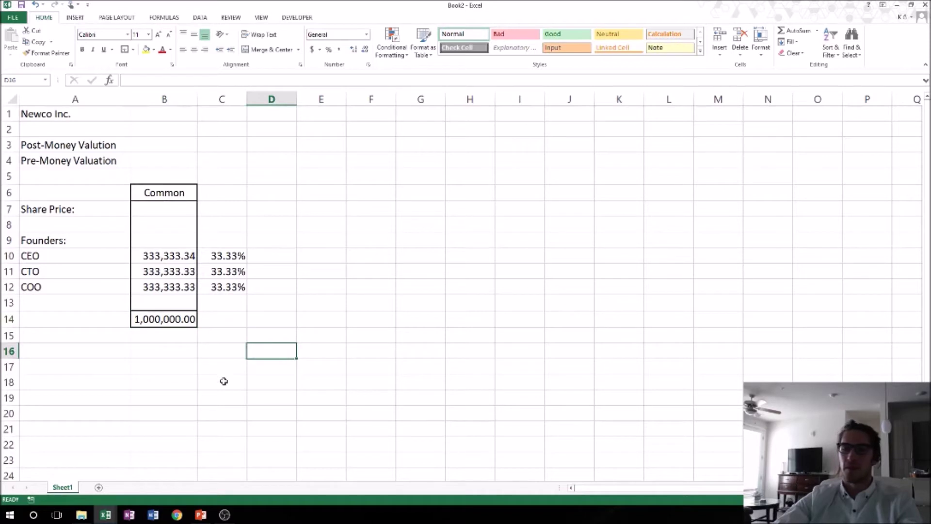
Enter the column header "Fully Diluted Ownership" in C6.
{"action": "left_click", "coordinate": [217, 193]}
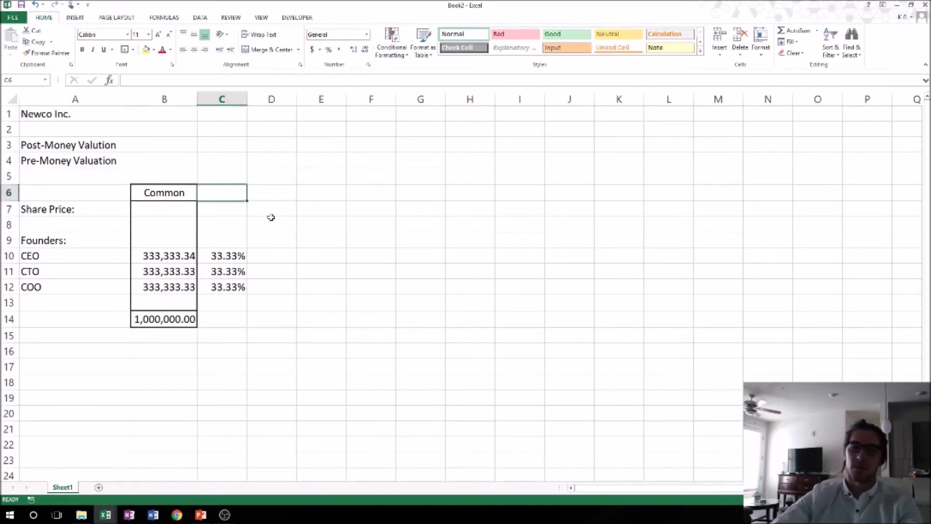
{"action": "type", "text": "Full"}
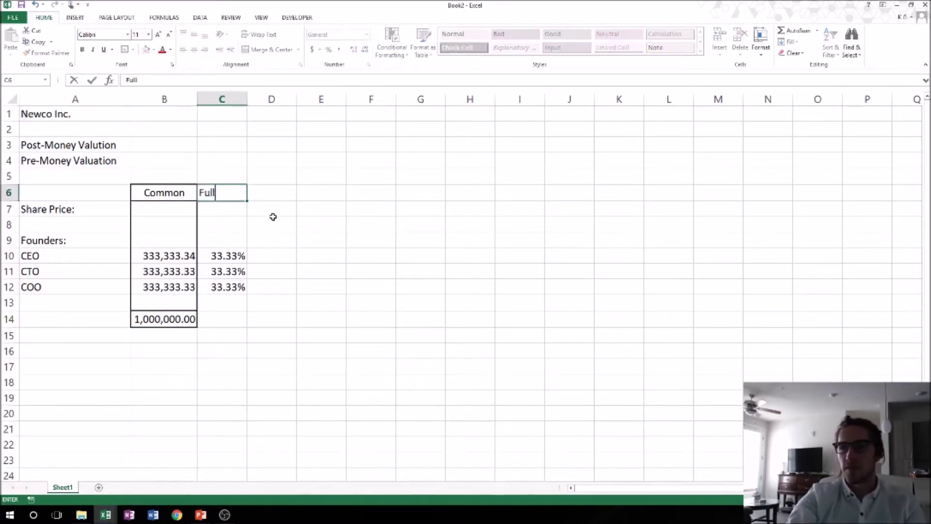
{"action": "type", "text": "y Diluted Ownership"}
{"action": "key", "text": "Return"}
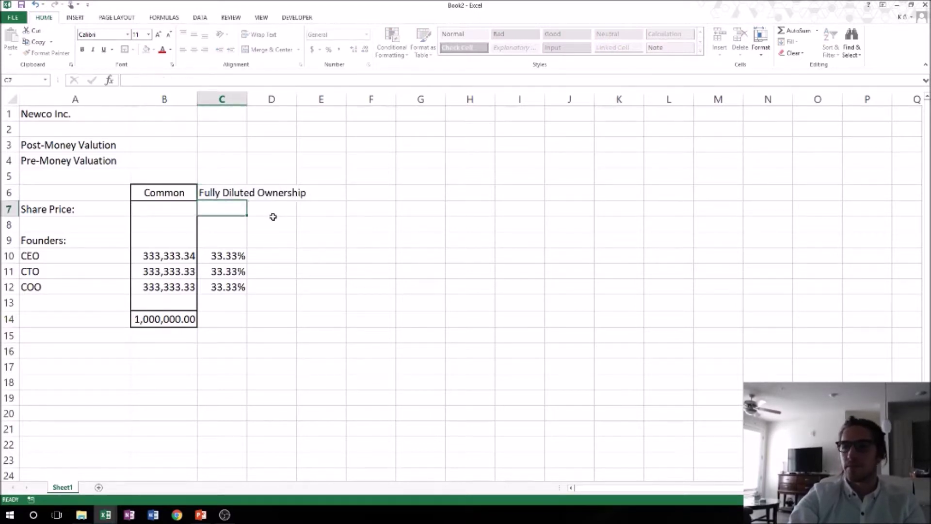
Fit column C to its header, then center the C6 header and give it an outside border.
{"action": "key", "text": "Up"}
{"action": "key", "text": "alt+h"}
{"action": "key", "text": "o"}
{"action": "key", "text": "i"}
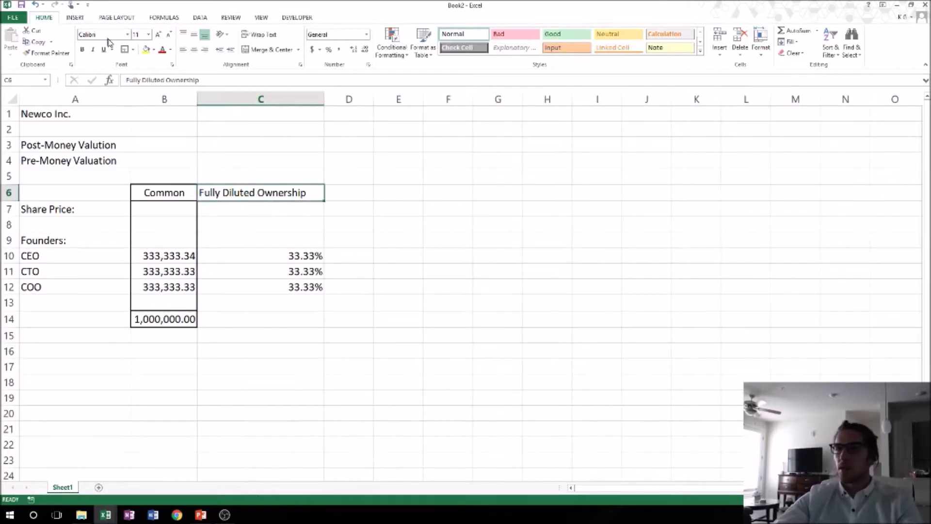
{"action": "left_click", "coordinate": [194, 50]}
{"action": "left_click", "coordinate": [254, 287]}
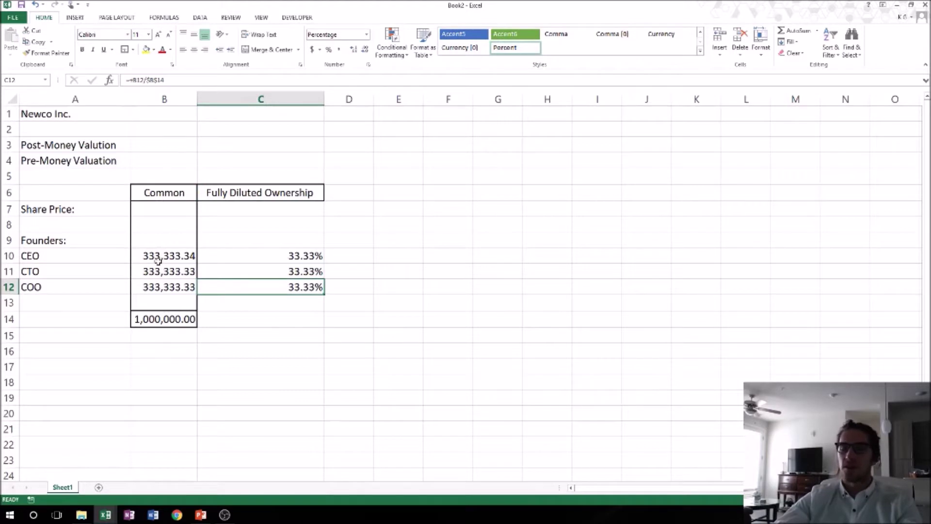
Fill the founders' share counts in B10:B12 with yellow and put an outside border around them.
{"action": "left_click_drag", "start_coordinate": [158, 260], "coordinate": [159, 281]}
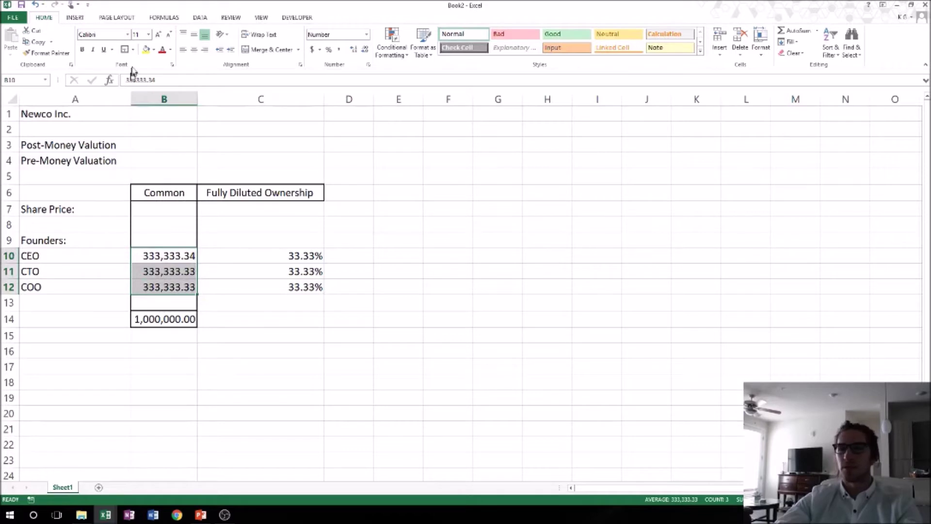
{"action": "left_click", "coordinate": [146, 50]}
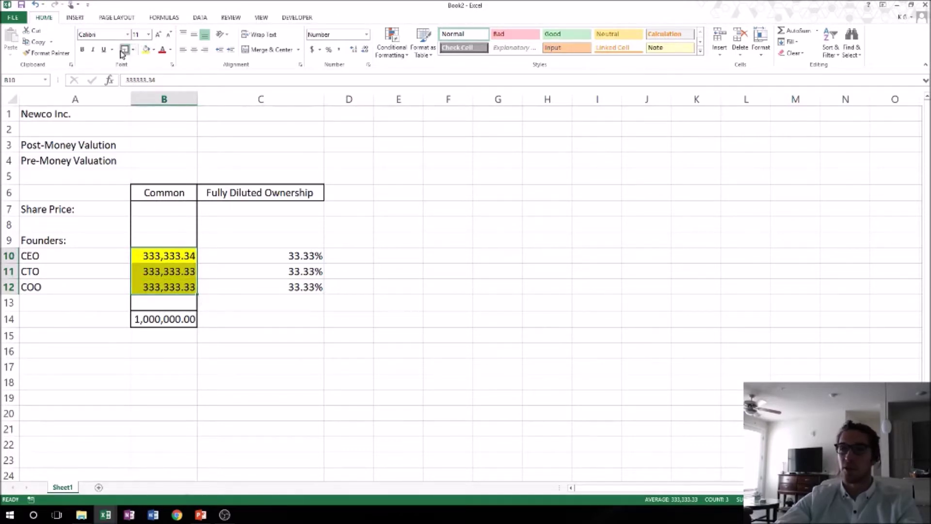
{"action": "left_click", "coordinate": [271, 374]}
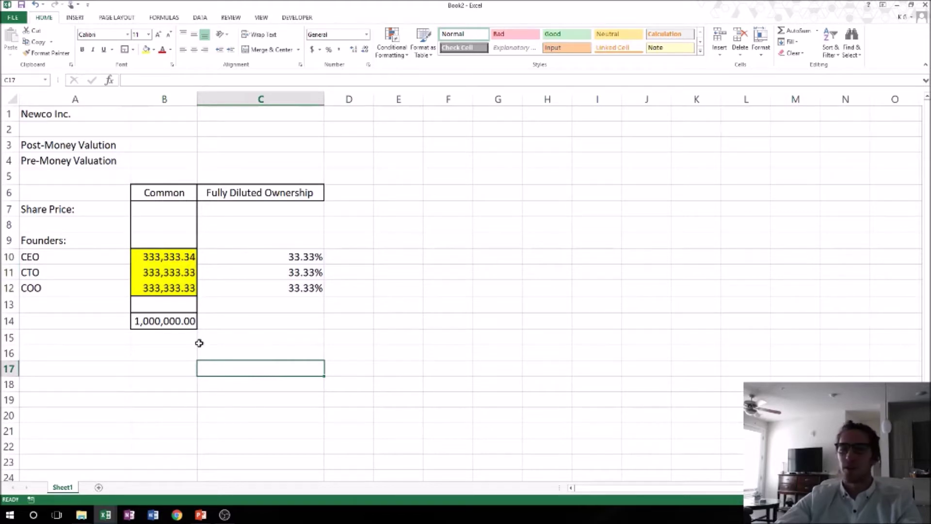
Put an outside border around the ownership column range C7:C14.
{"action": "left_click", "coordinate": [281, 287]}
{"action": "left_click_drag", "start_coordinate": [252, 206], "coordinate": [264, 317]}
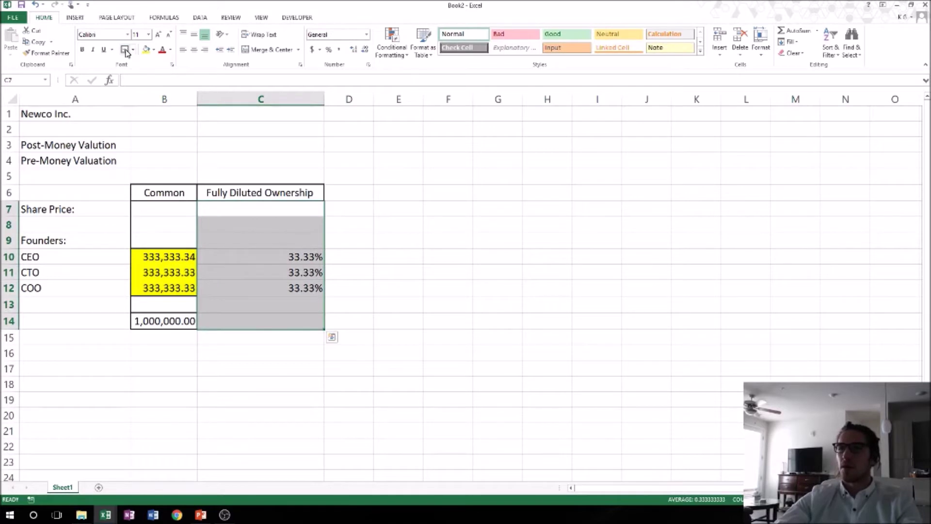
Total the ownership percentages in C14 with the formula +SUM(C8:C13).
{"action": "left_click", "coordinate": [290, 322]}
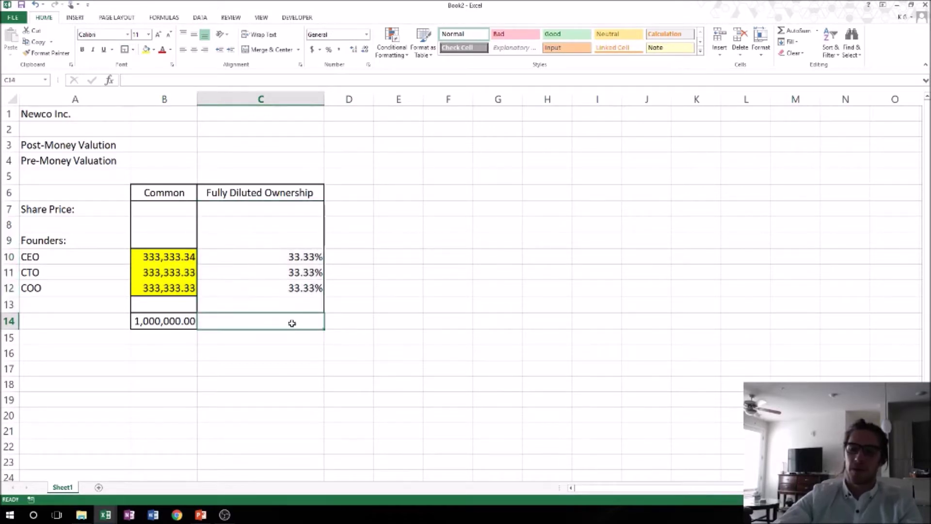
{"action": "type", "text": "+SUM("}
{"action": "key", "text": "Up"}
{"action": "key", "text": "Up"}
{"action": "key", "text": "Down"}
{"action": "key", "text": "shift+Up"}
{"action": "key", "text": "shift+Up"}
{"action": "key", "text": "shift+Up"}
{"action": "key", "text": "shift+Up"}
{"action": "key", "text": "shift+Up"}
{"action": "key", "text": "shift+Up"}
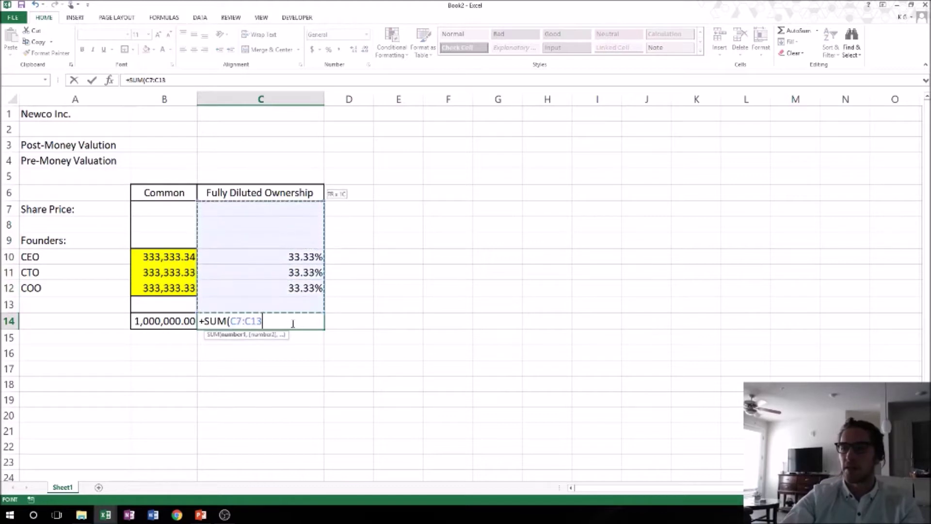
{"action": "key", "text": "shift+Down"}
{"action": "key", "text": "Return"}
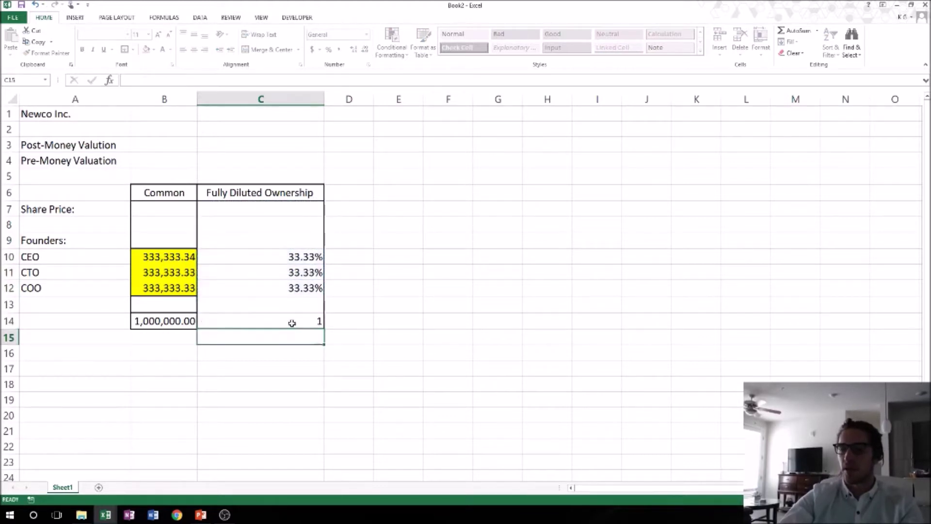
Format the ownership total in C14 as a percentage with two decimals and put an outside border around it.
{"action": "left_click", "coordinate": [291, 324]}
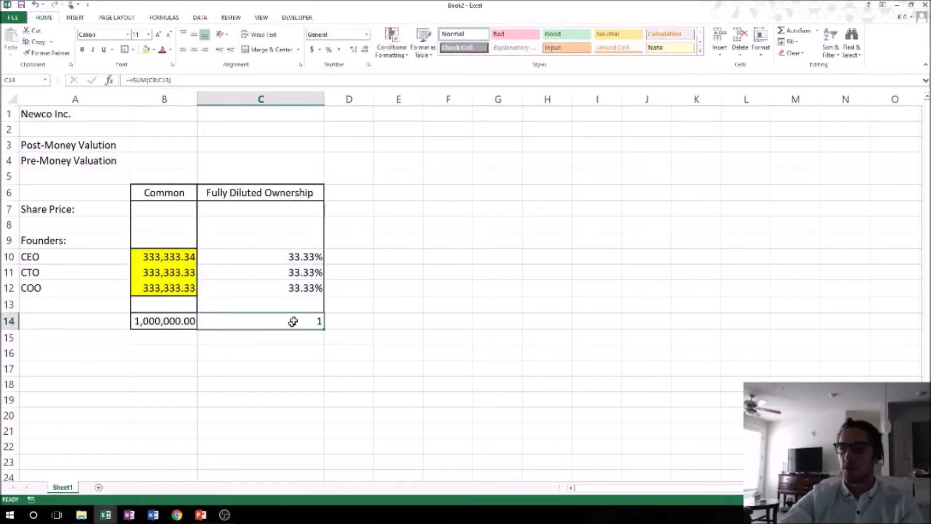
{"action": "left_click", "coordinate": [328, 50]}
{"action": "left_click", "coordinate": [353, 50]}
{"action": "left_click", "coordinate": [354, 50]}
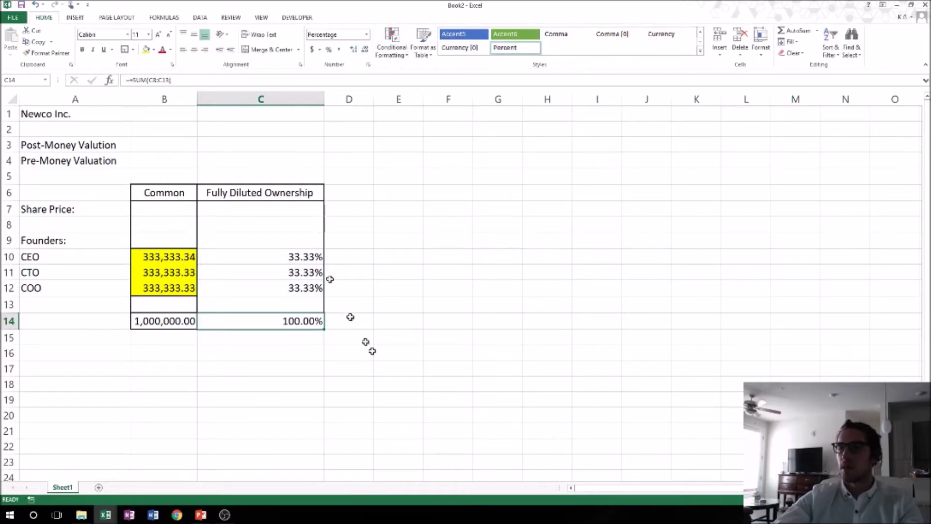
{"action": "left_click", "coordinate": [361, 388]}
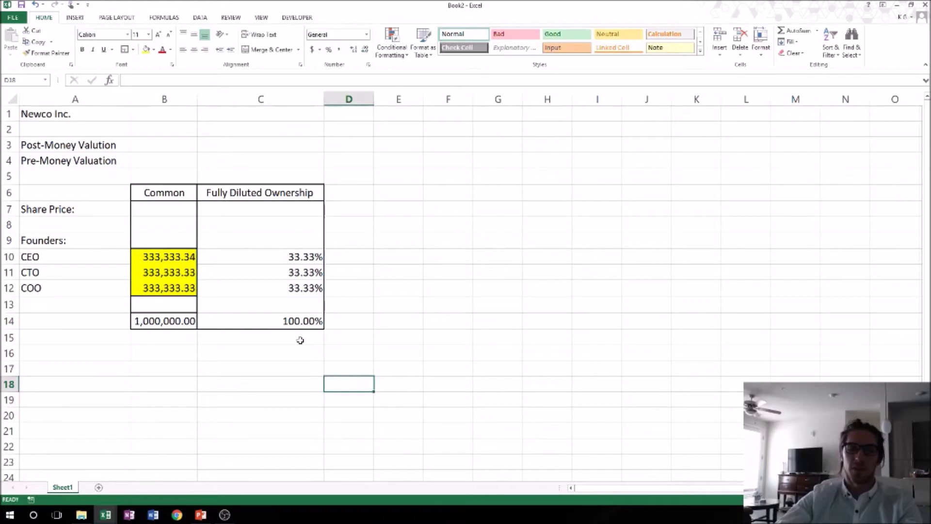
{"action": "left_click", "coordinate": [266, 325]}
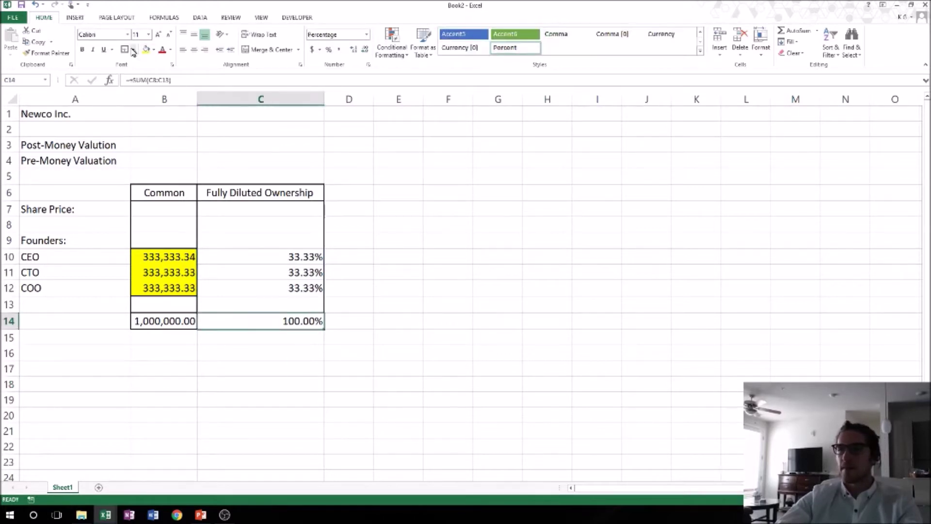
{"action": "left_click", "coordinate": [439, 210]}
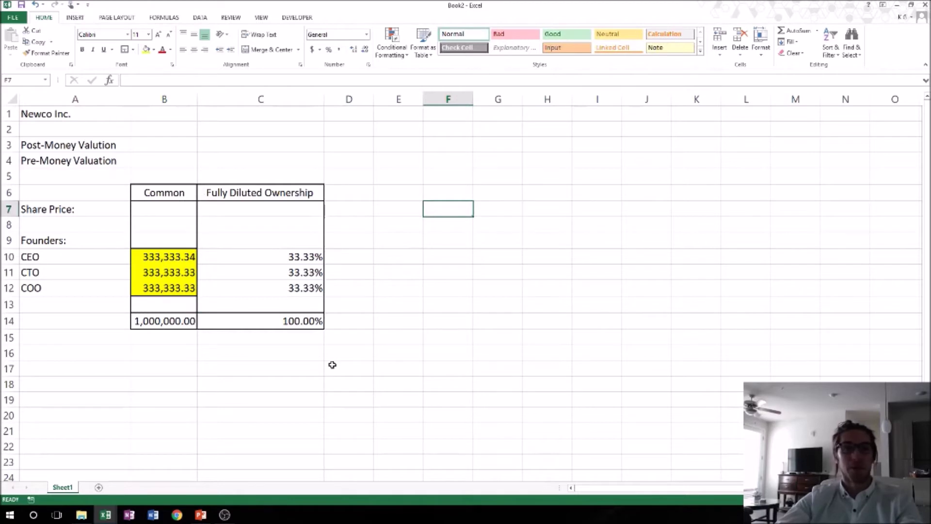
{"action": "left_click", "coordinate": [260, 272]}
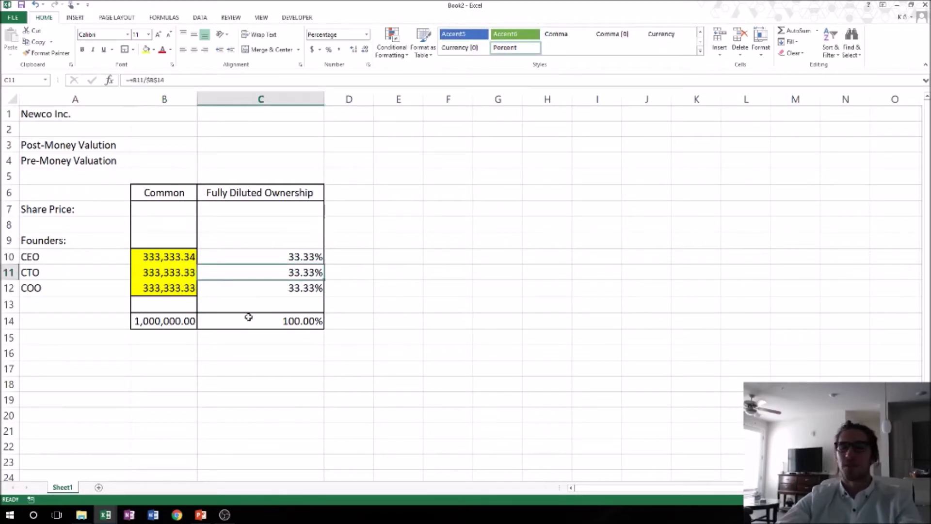
Insert three new columns between Common and Fully Diluted Ownership.
{"action": "left_click", "coordinate": [236, 101]}
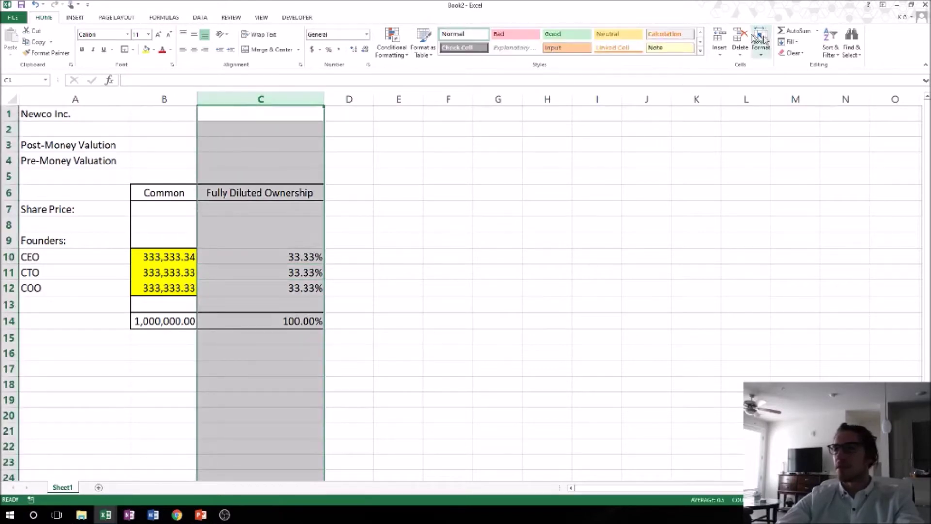
{"action": "left_click", "coordinate": [720, 36]}
{"action": "left_click", "coordinate": [720, 37]}
{"action": "left_click", "coordinate": [720, 37]}
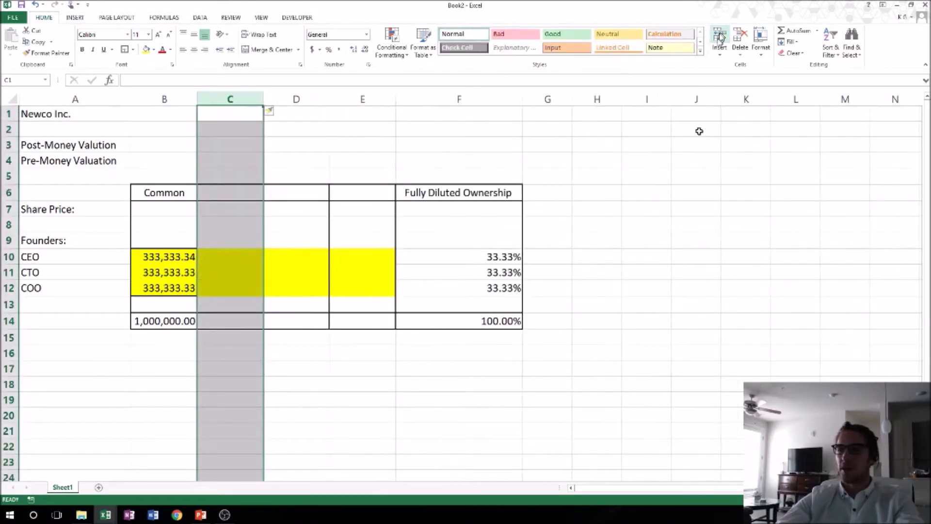
{"action": "left_click", "coordinate": [643, 337]}
Enter the headers "Series Seed Cost" in C6 and "Series Seed Shares" in D6.
{"action": "left_click", "coordinate": [260, 196]}
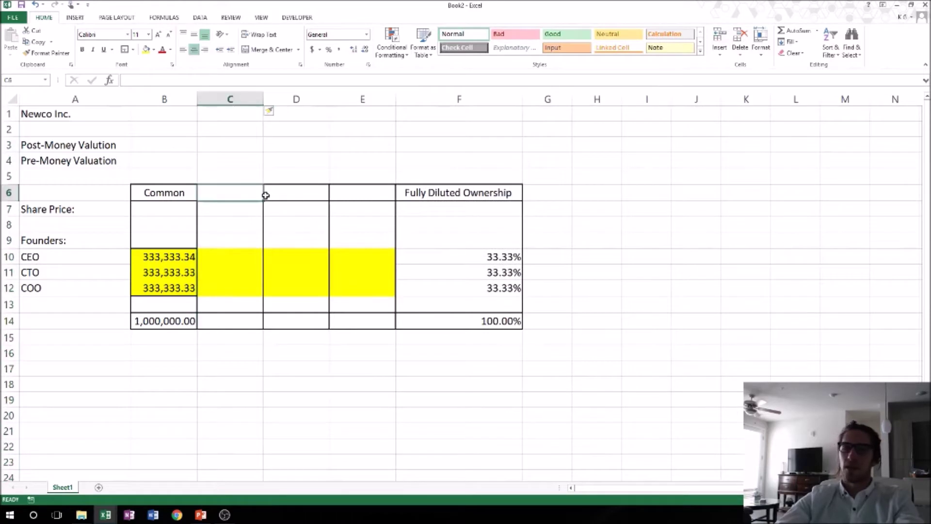
{"action": "type", "text": "Series See"}
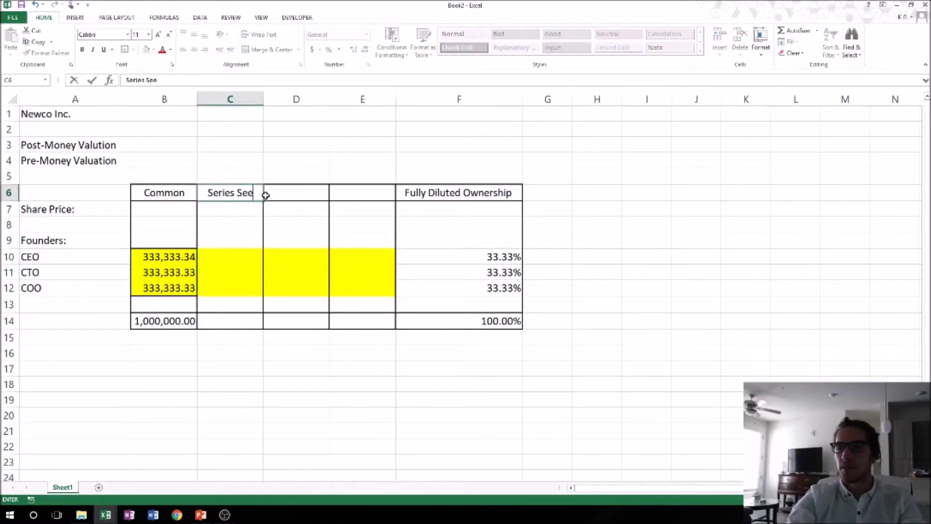
{"action": "type", "text": "d Cost"}
{"action": "key", "text": "Return"}
{"action": "left_click", "coordinate": [266, 194]}
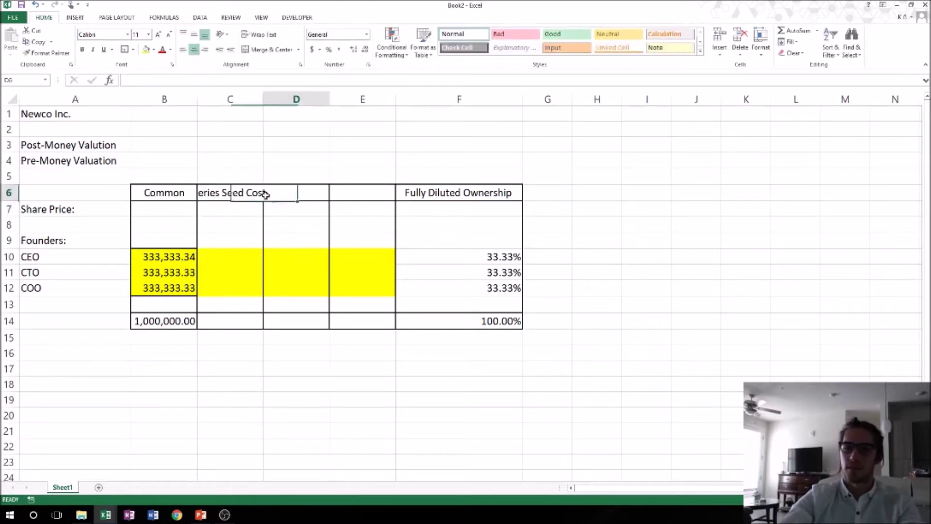
{"action": "type", "text": "Series"}
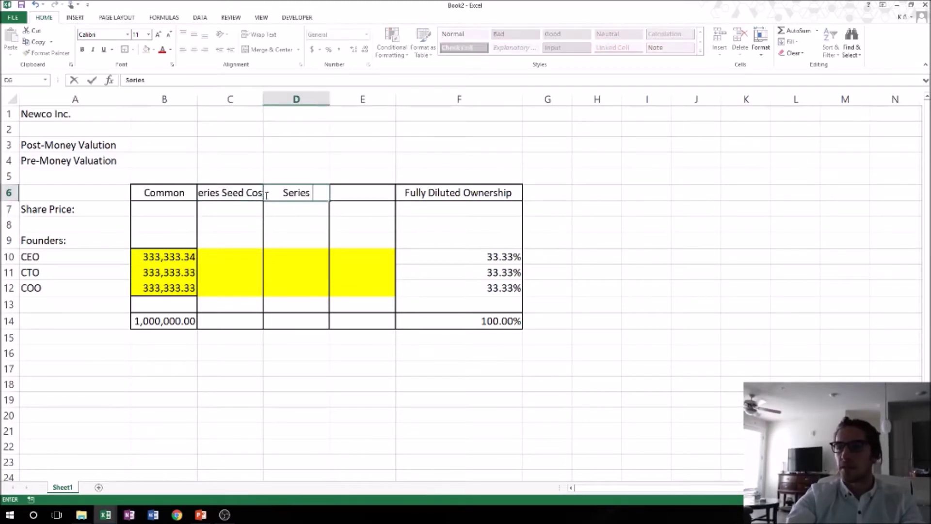
{"action": "type", "text": " Seed Shares"}
{"action": "key", "text": "Return"}
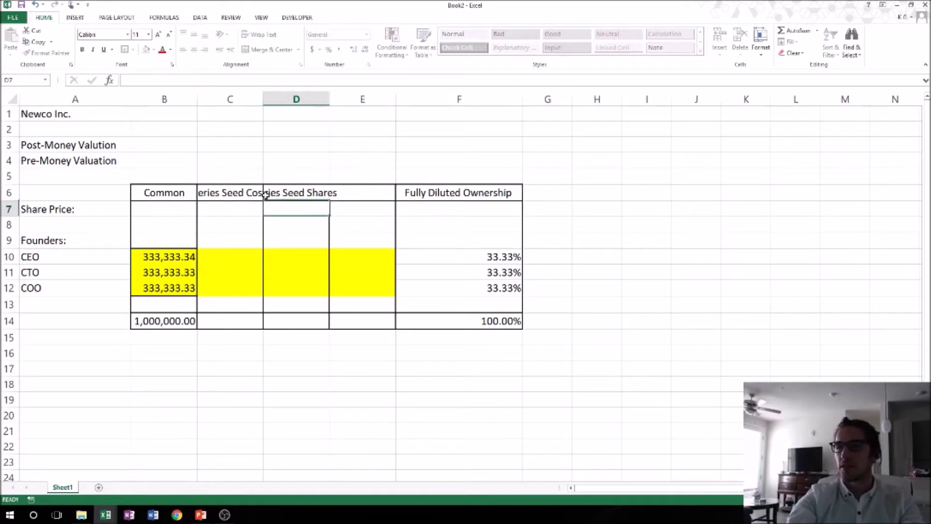
Enter the header "AD Shares" in E6 and fit the widths of columns C to E to their contents.
{"action": "key", "text": "Up"}
{"action": "key", "text": "Right"}
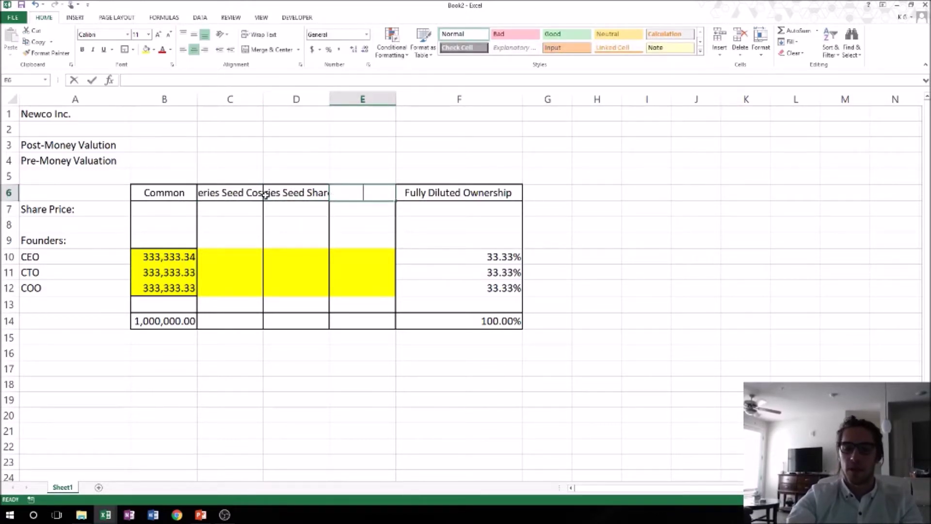
{"action": "type", "text": "AD Shares"}
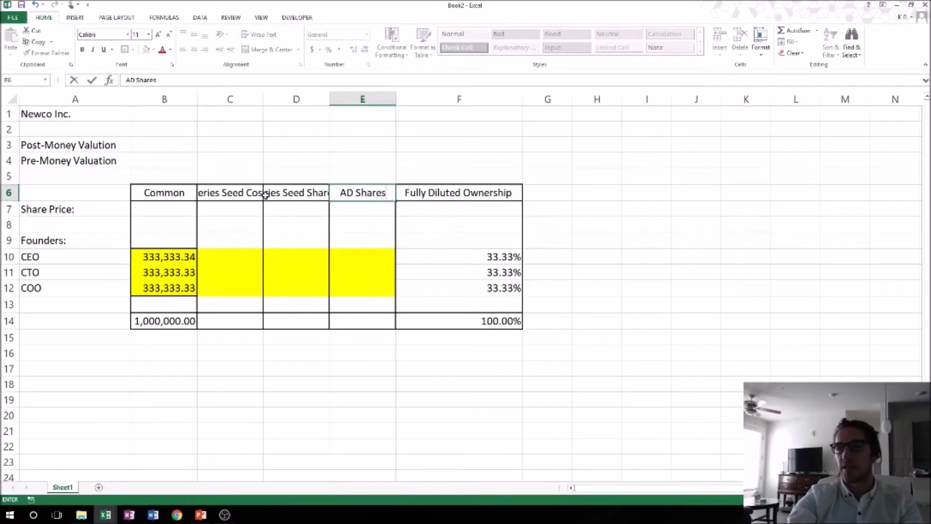
{"action": "key", "text": "Return"}
{"action": "key", "text": "Up"}
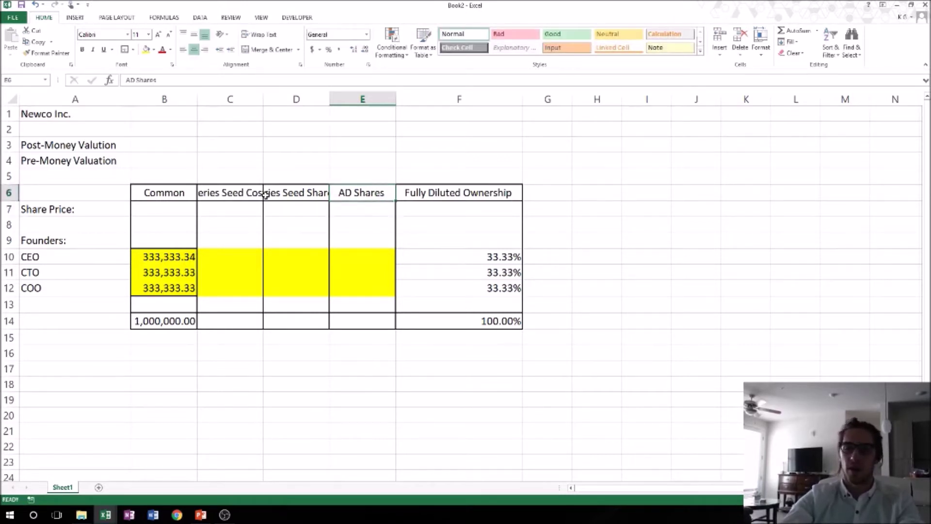
{"action": "left_click_drag", "start_coordinate": [217, 100], "coordinate": [394, 100]}
{"action": "double_click", "coordinate": [397, 99]}
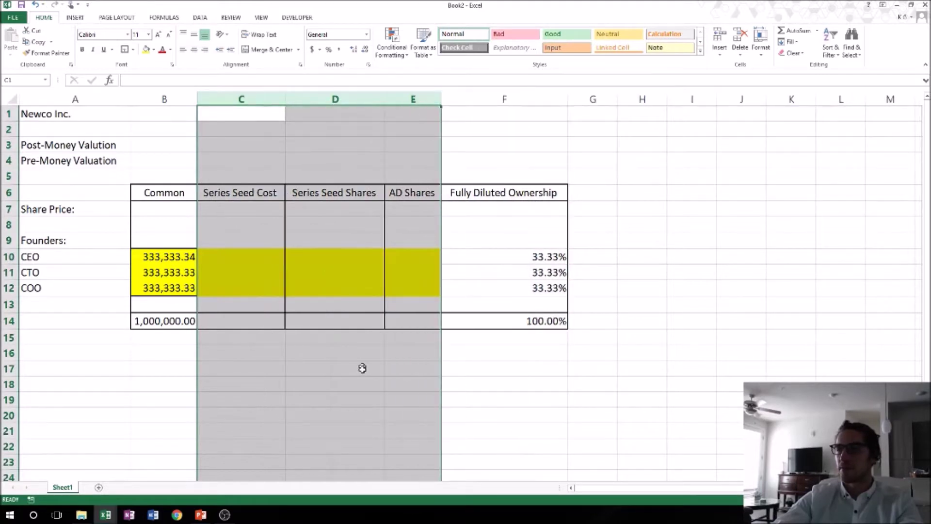
{"action": "left_click", "coordinate": [364, 369]}
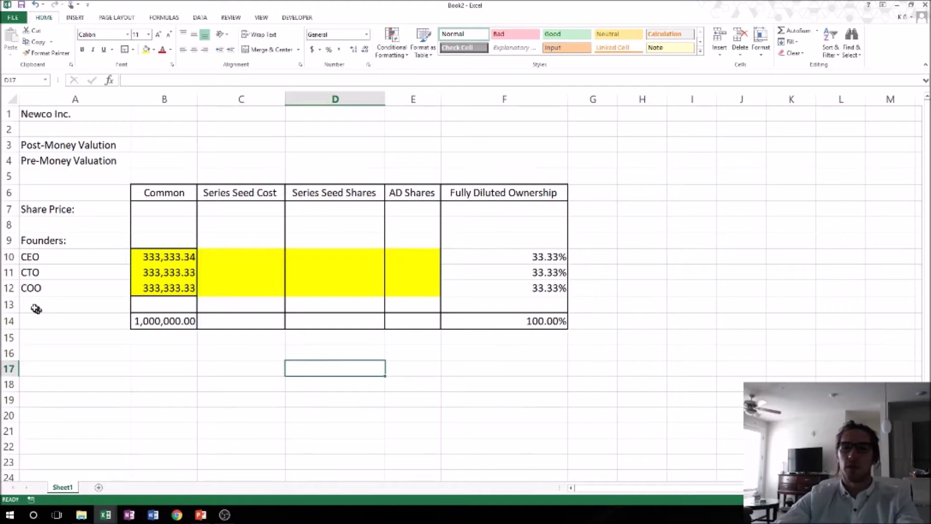
{"action": "left_click", "coordinate": [54, 260]}
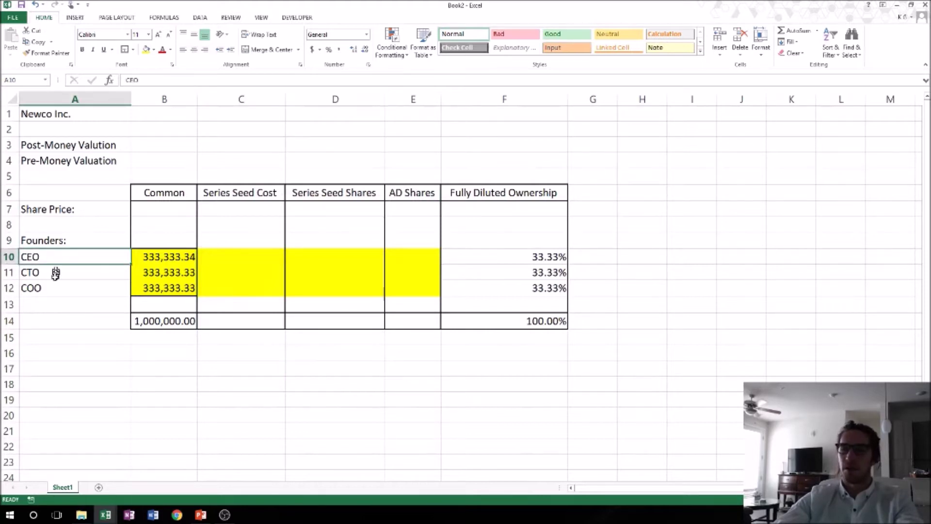
{"action": "left_click", "coordinate": [69, 270]}
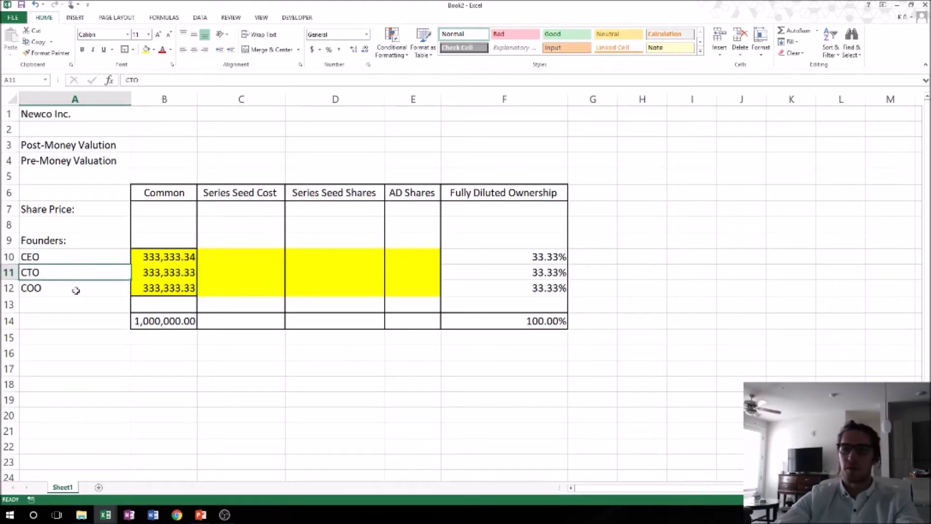
{"action": "left_click", "coordinate": [76, 290]}
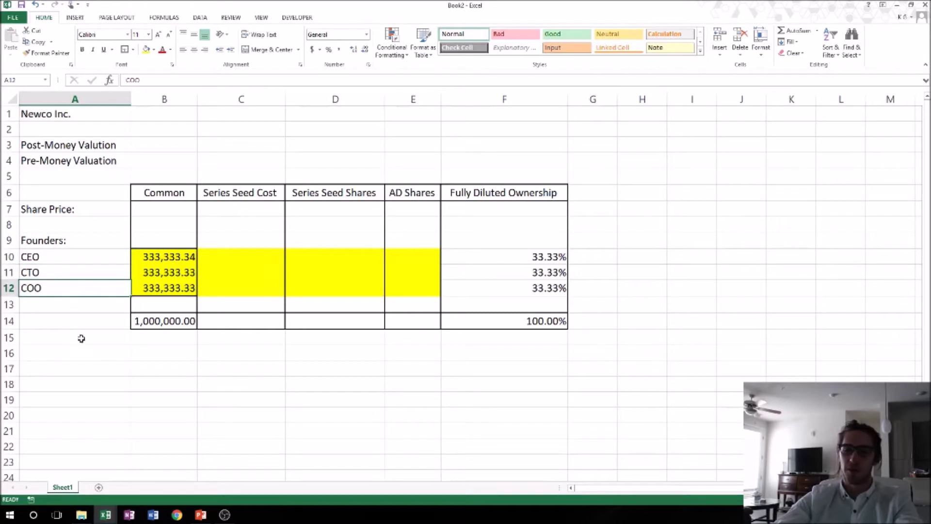
Insert three new rows above row 13, between the COO row and the totals row.
{"action": "left_click", "coordinate": [9, 304]}
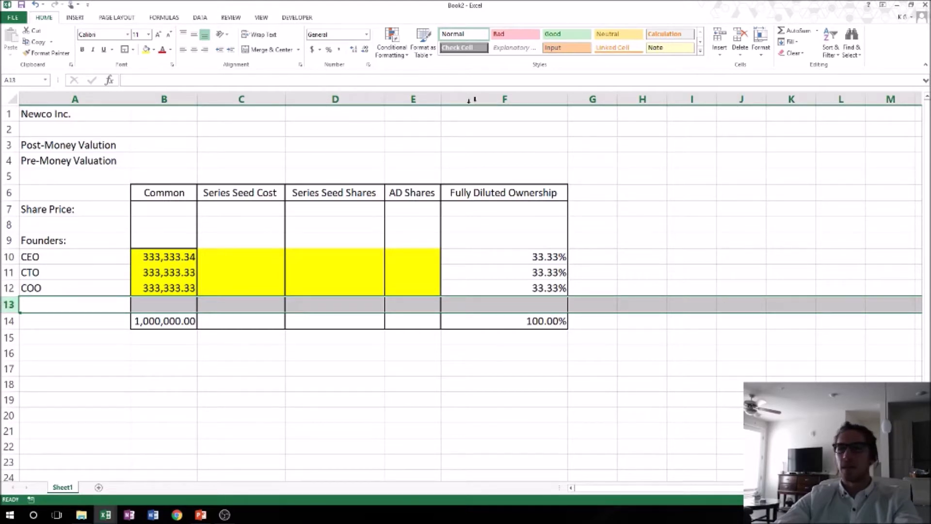
{"action": "left_click", "coordinate": [721, 36]}
{"action": "left_click", "coordinate": [722, 37]}
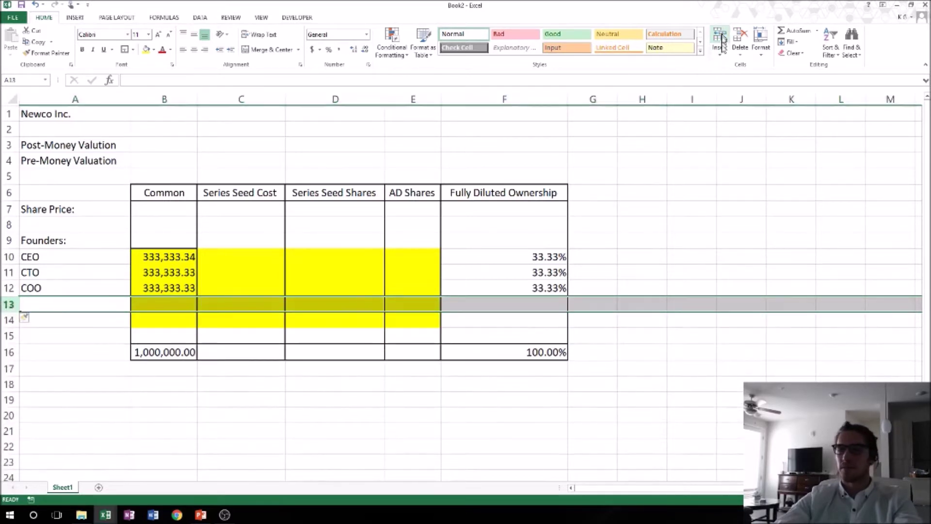
{"action": "left_click", "coordinate": [721, 38]}
{"action": "left_click", "coordinate": [315, 430]}
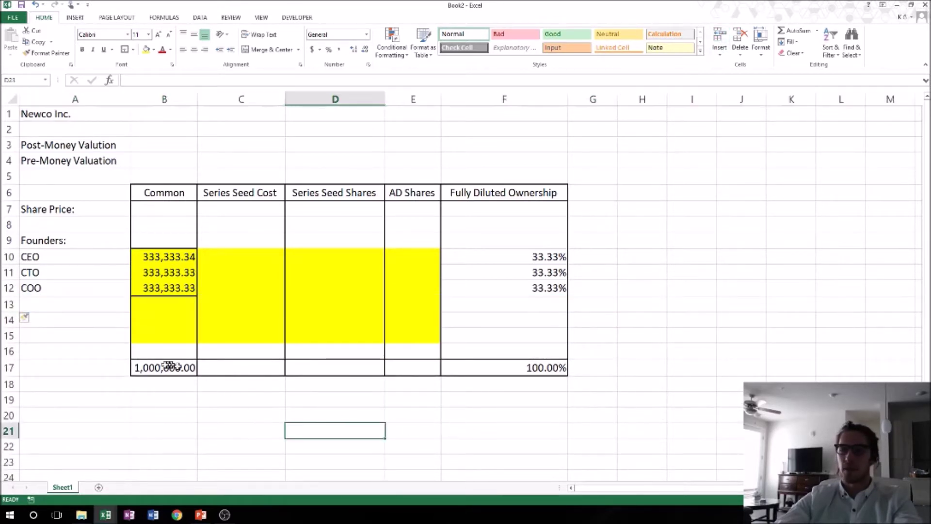
Enter the section label "Series Seed Investors :" in A14.
{"action": "left_click", "coordinate": [70, 321]}
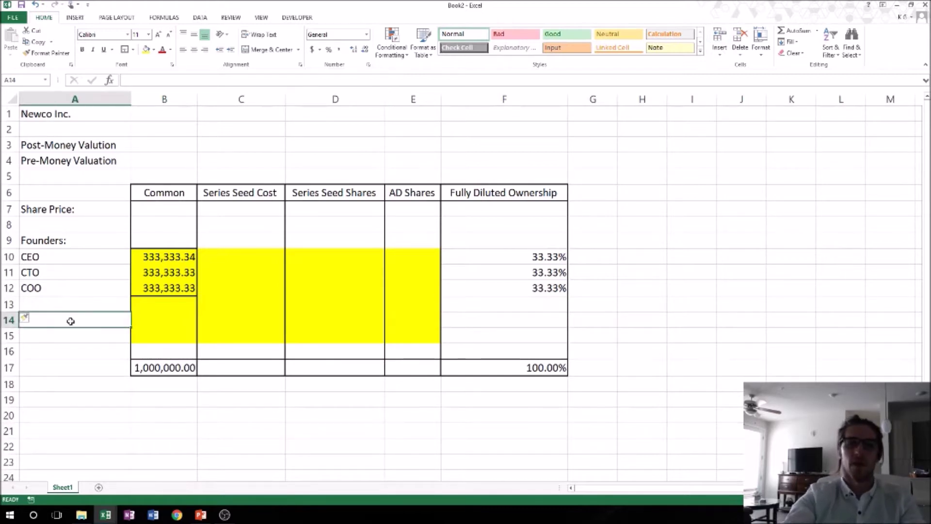
{"action": "type", "text": "C"}
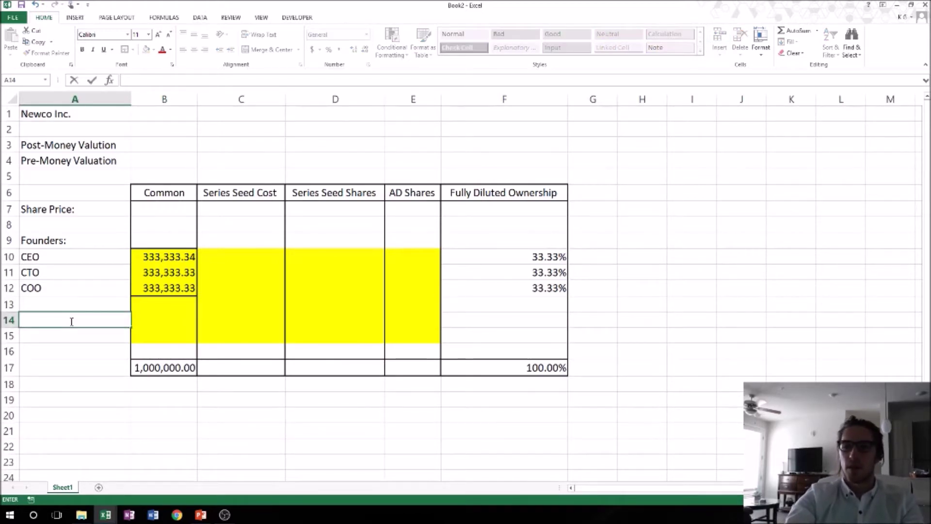
{"action": "type", "text": "eries See"}
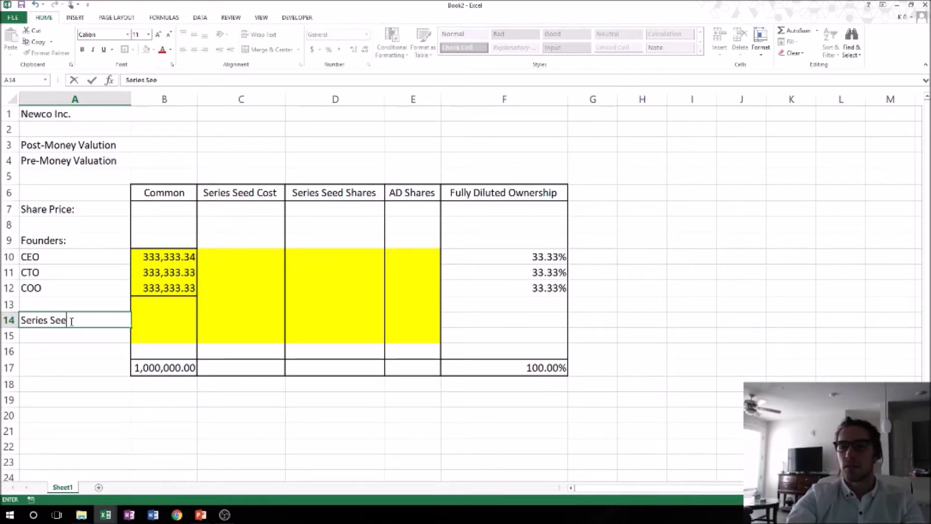
{"action": "type", "text": "d Investors"}
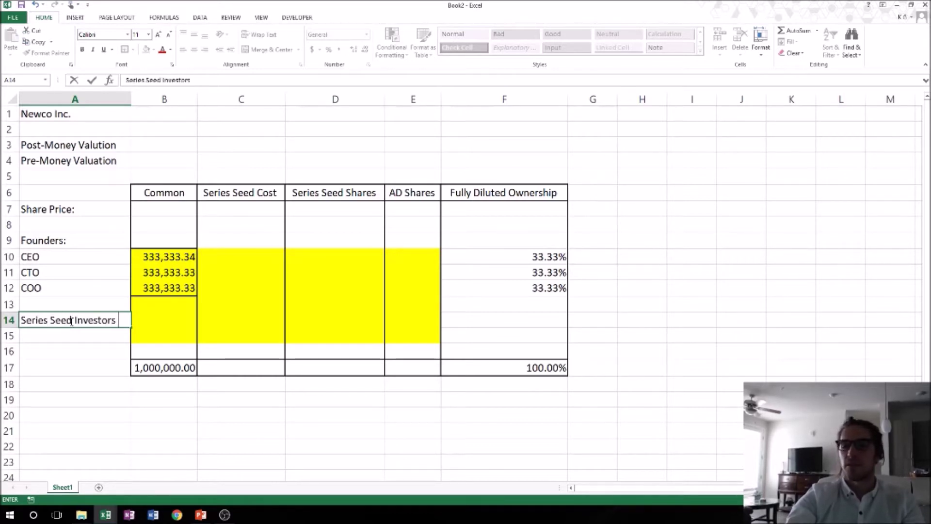
{"action": "key", "text": "Return"}
{"action": "left_click", "coordinate": [70, 321]}
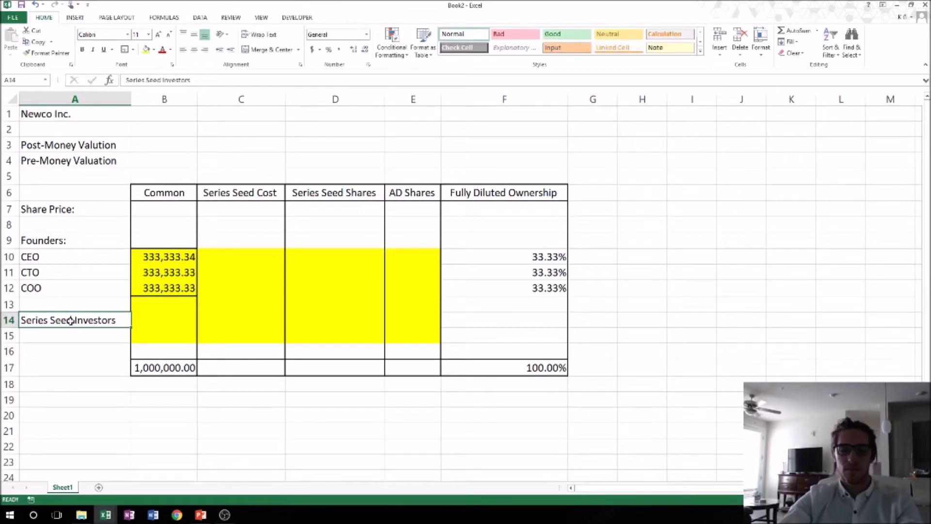
{"action": "double_click", "coordinate": [70, 321]}
{"action": "key", "text": "Return"}
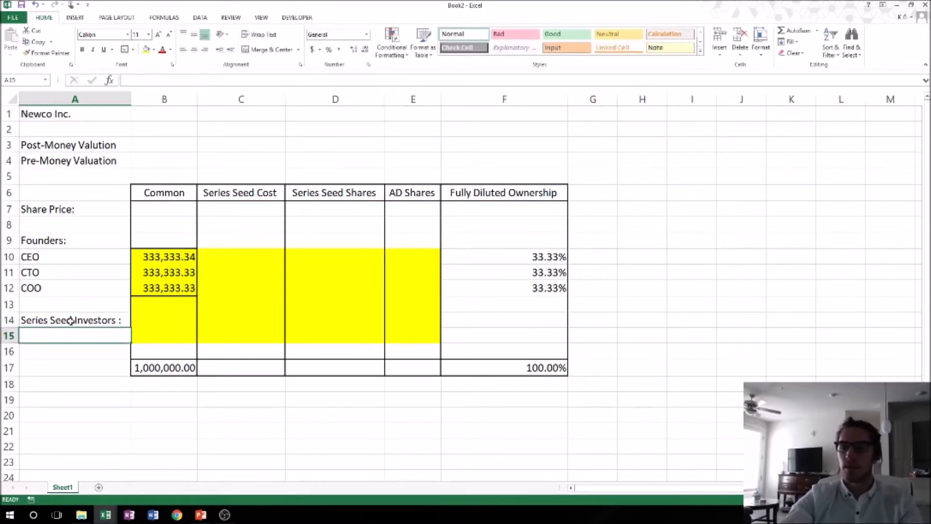
Enter "Lead Angel" in A15 as the first Series Seed investor.
{"action": "type", "text": "Lead "}
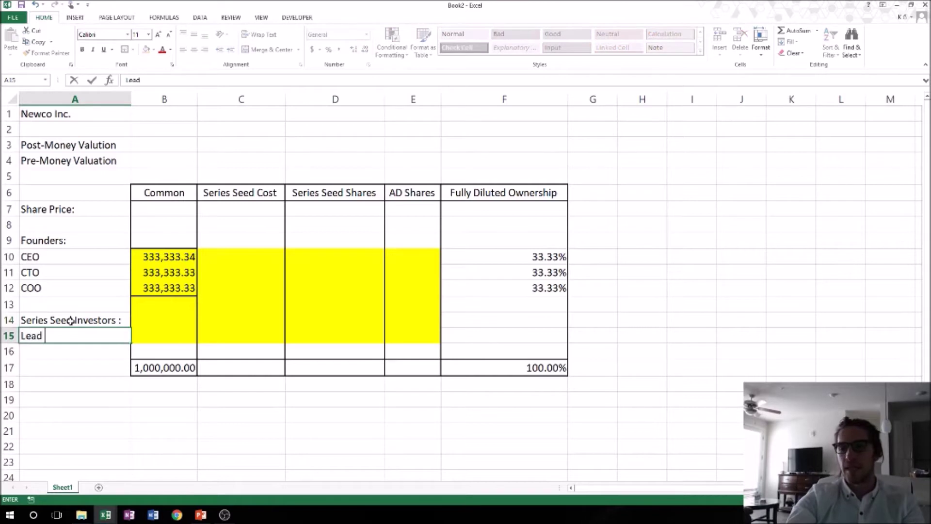
{"action": "type", "text": "Angel"}
{"action": "key", "text": "Return"}
{"action": "key", "text": "Up"}
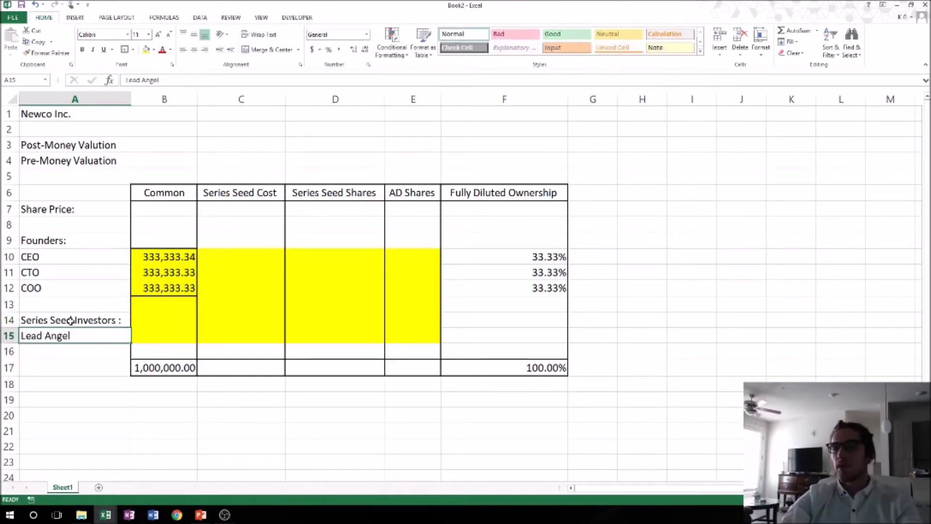
Enter 200000 as the Lead Angel's Series Seed Cost in C15.
{"action": "key", "text": "Right"}
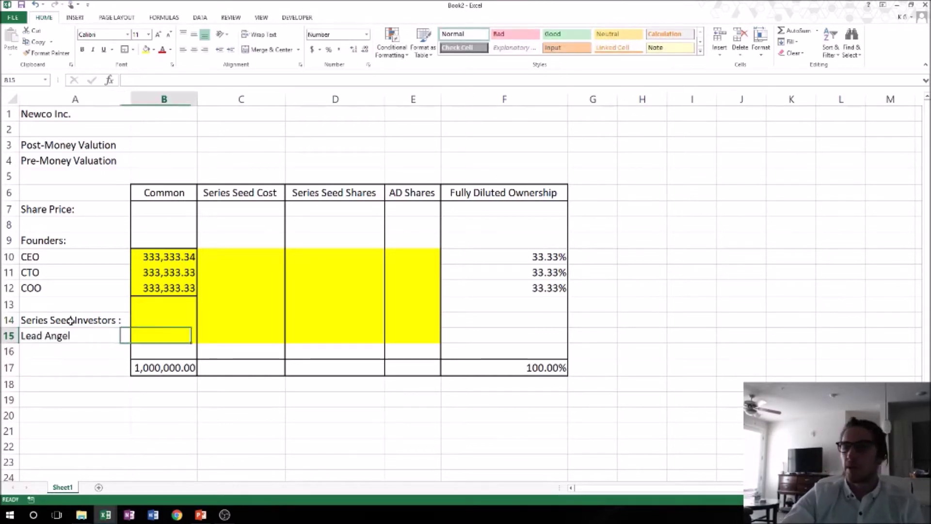
{"action": "key", "text": "Right"}
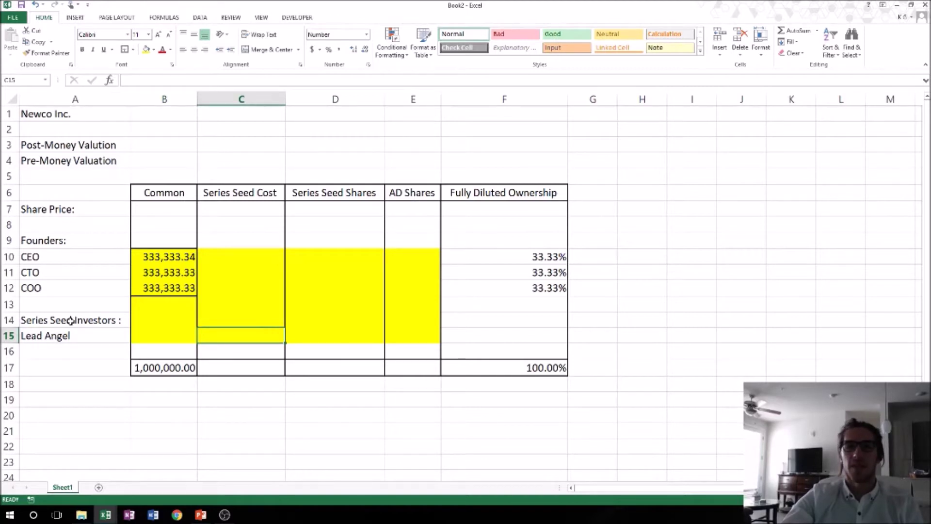
{"action": "type", "text": "2"}
{"action": "type", "text": "00,"}
{"action": "type", "text": "00000"}
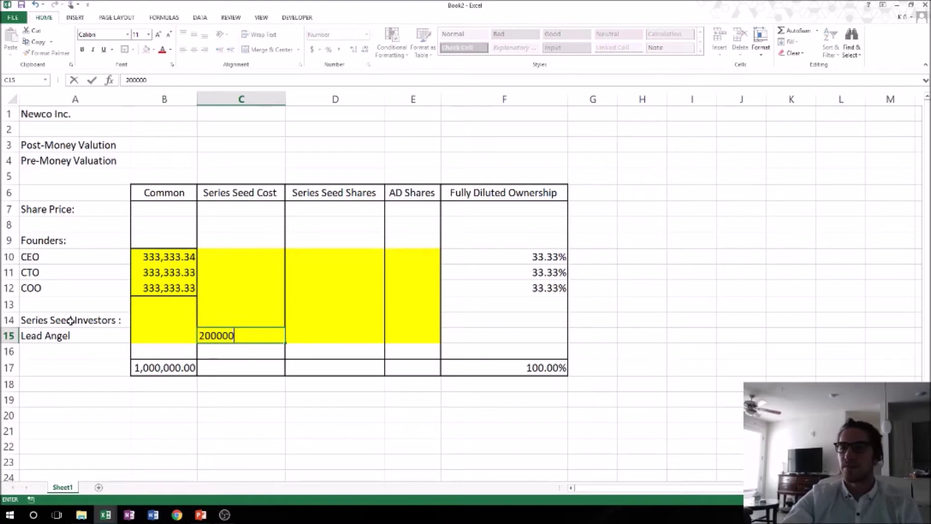
{"action": "key", "text": "Return"}
{"action": "left_click", "coordinate": [296, 399]}
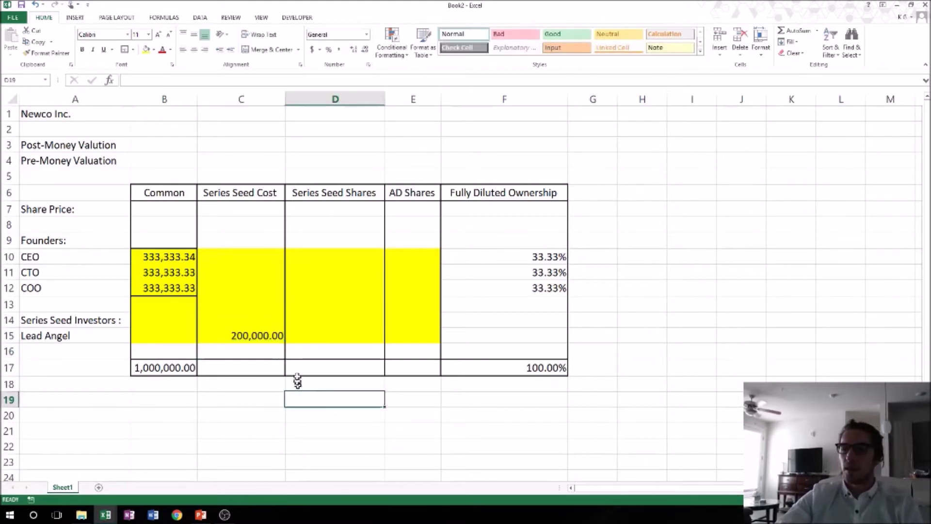
{"action": "left_click", "coordinate": [318, 338]}
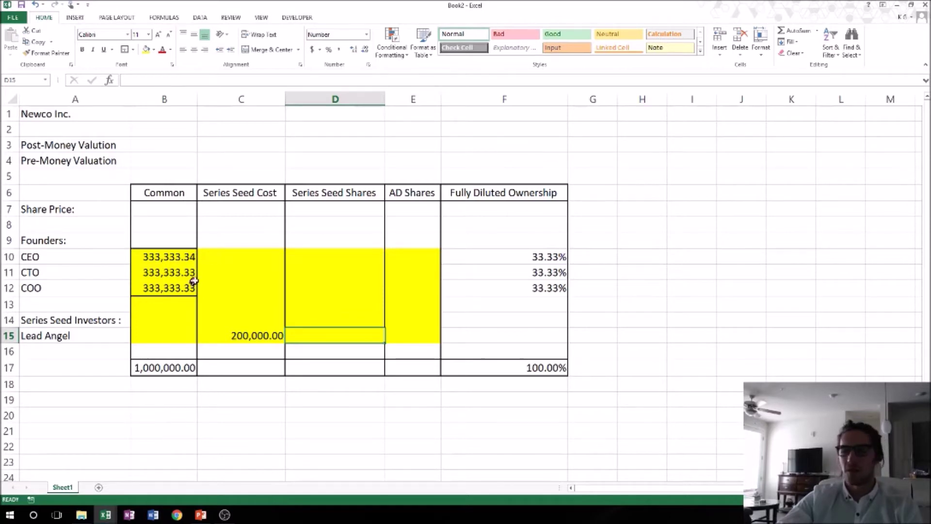
Enter the heading "Series Seed Share Price Calcs" in C19 below the cap table.
{"action": "scroll", "coordinate": [196, 281], "scroll_direction": "down", "scroll_amount": 1}
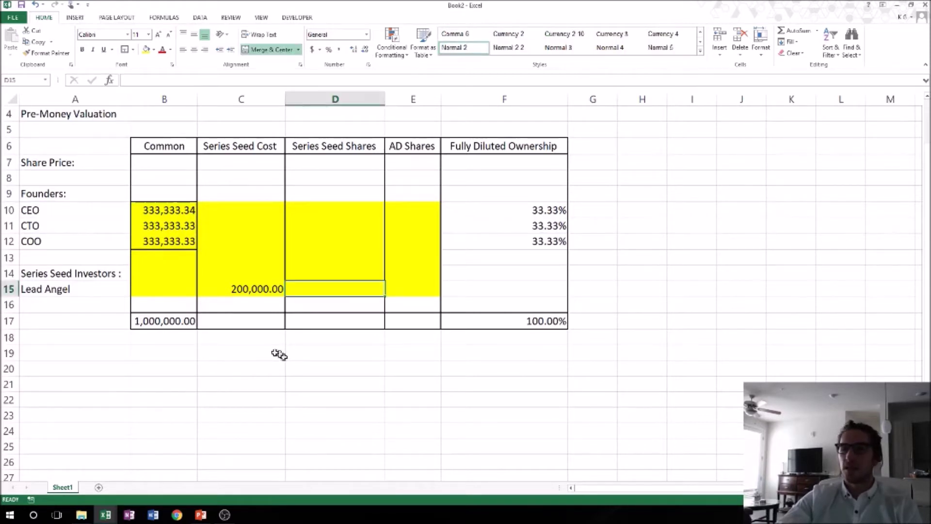
{"action": "scroll", "coordinate": [272, 350], "scroll_direction": "down", "scroll_amount": 2}
{"action": "left_click_drag", "start_coordinate": [232, 257], "coordinate": [343, 260]}
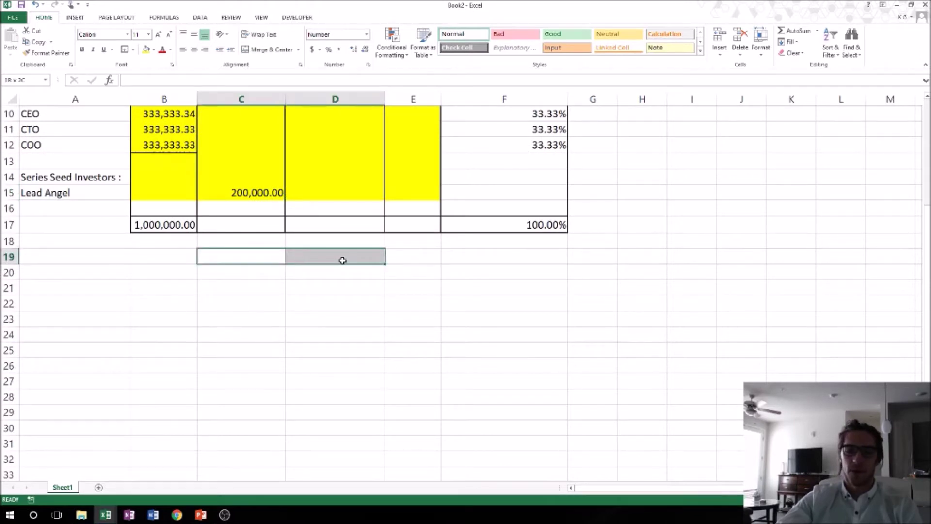
{"action": "left_click_drag", "start_coordinate": [342, 260], "coordinate": [343, 266]}
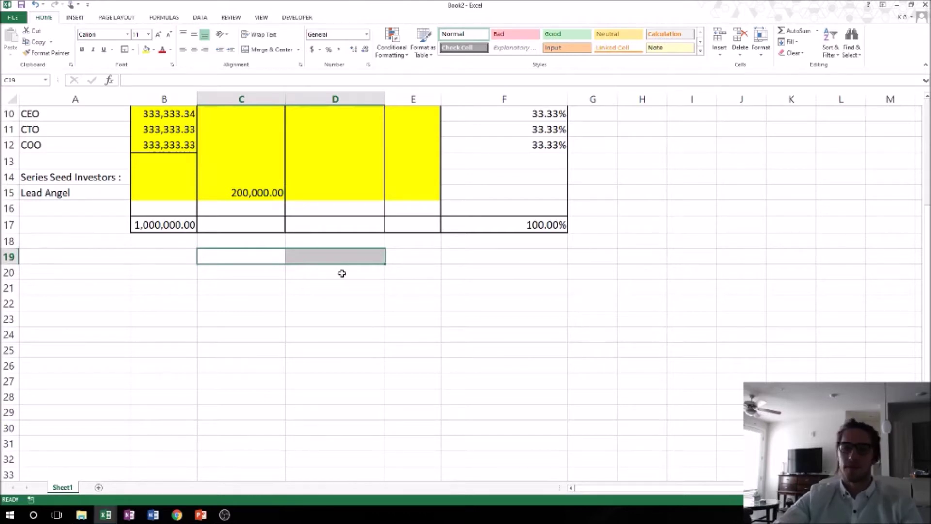
{"action": "type", "text": "Series Seed Share Price Calc"}
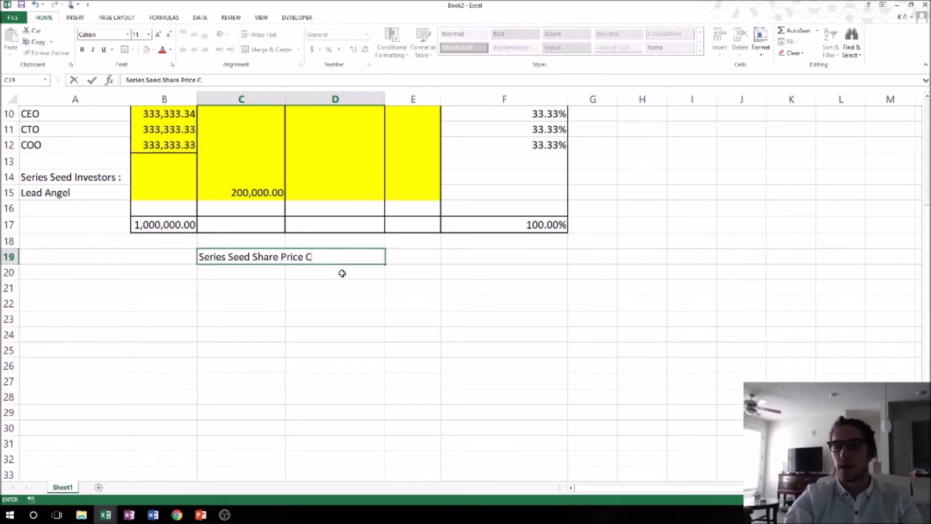
{"action": "left_click", "coordinate": [342, 273]}
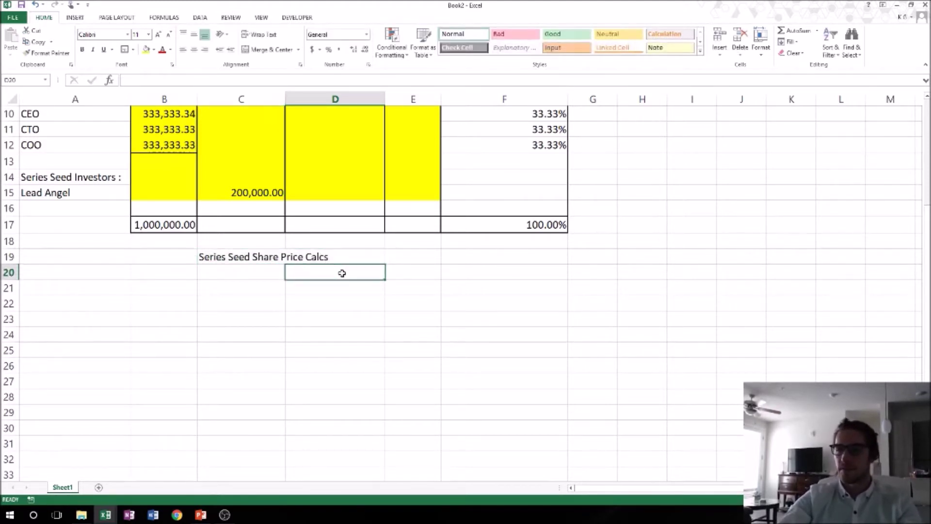
Merge and center the Series Seed Share Price Calcs heading across C19:D19.
{"action": "key", "text": "Up"}
{"action": "key", "text": "Left"}
{"action": "key", "text": "shift+Right"}
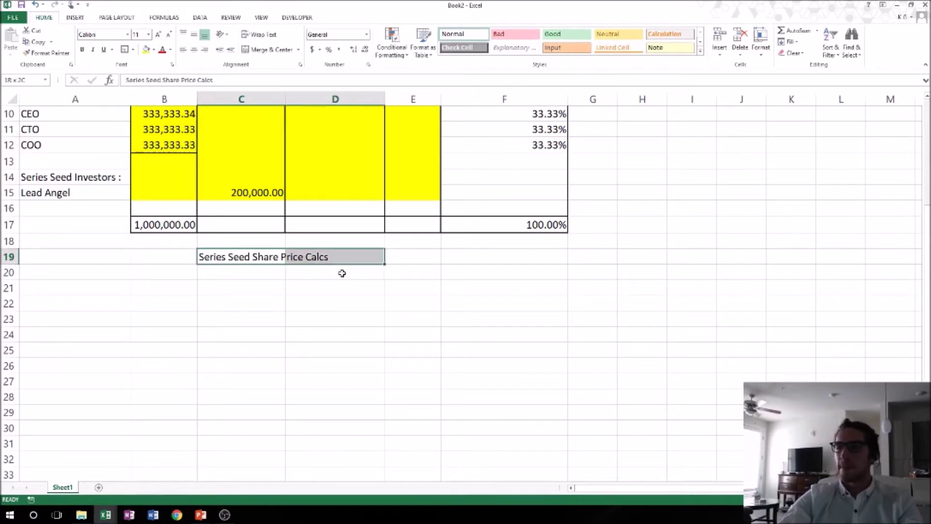
{"action": "key", "text": "alt"}
{"action": "key", "text": "alt+h"}
{"action": "key", "text": "m"}
{"action": "key", "text": "c"}
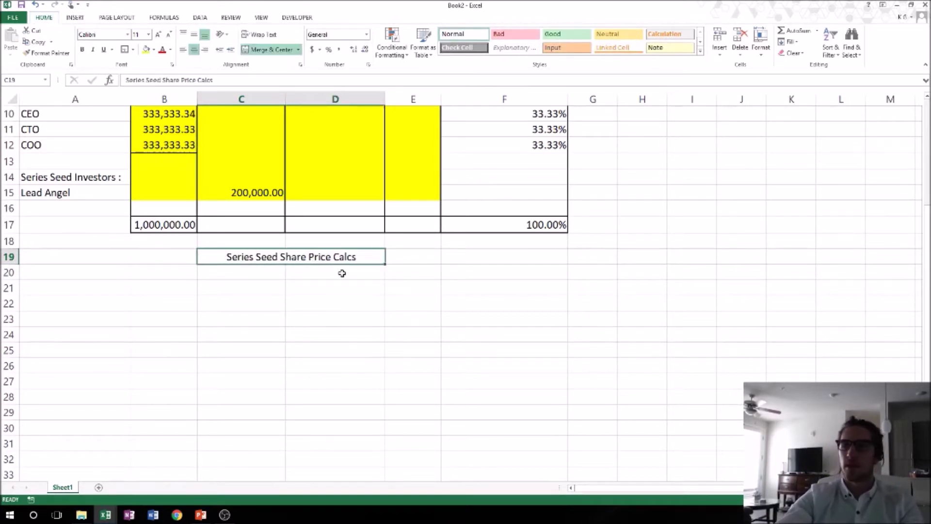
{"action": "key", "text": "Return"}
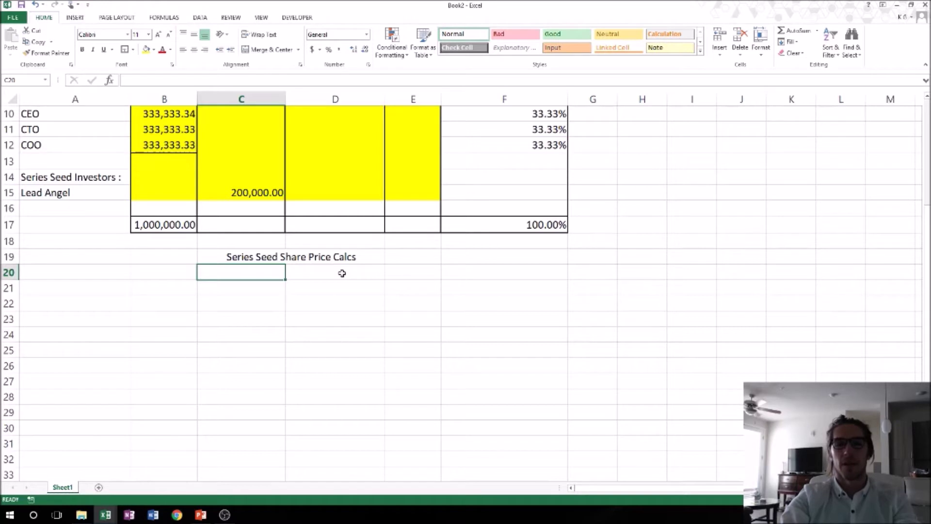
Enter the labels "Founder Shares", "Pre-Money Valuation" and "Invested Funds" in C20 to C22.
{"action": "type", "text": "Foun"}
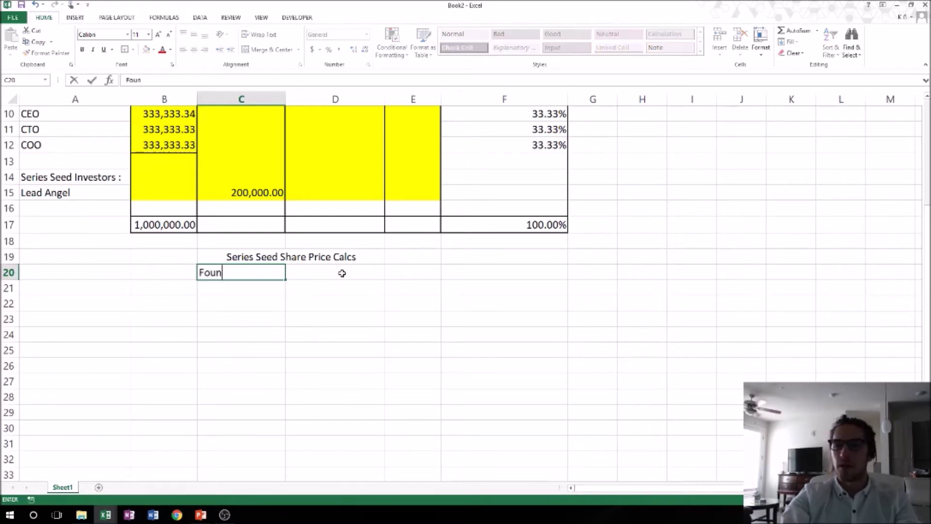
{"action": "type", "text": "der Shares"}
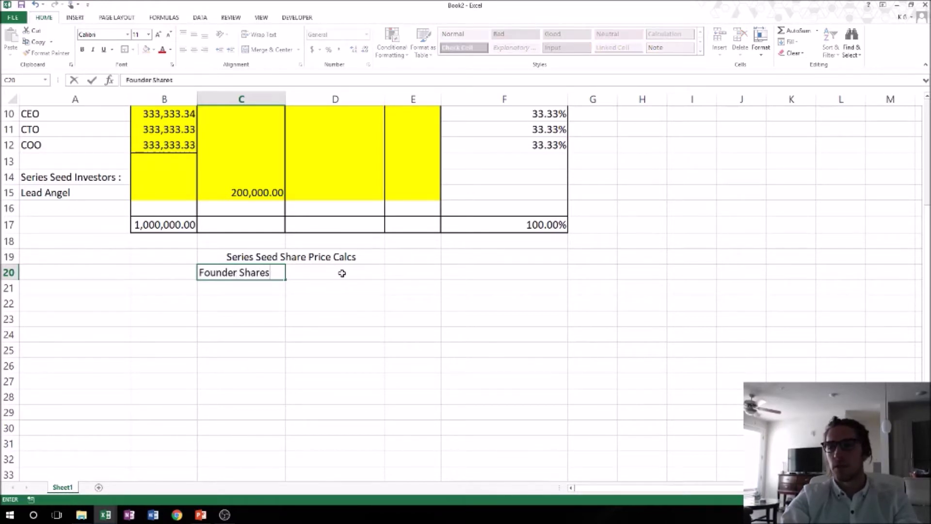
{"action": "key", "text": "Return"}
{"action": "type", "text": "Pre-Money Valuation"}
{"action": "key", "text": "Return"}
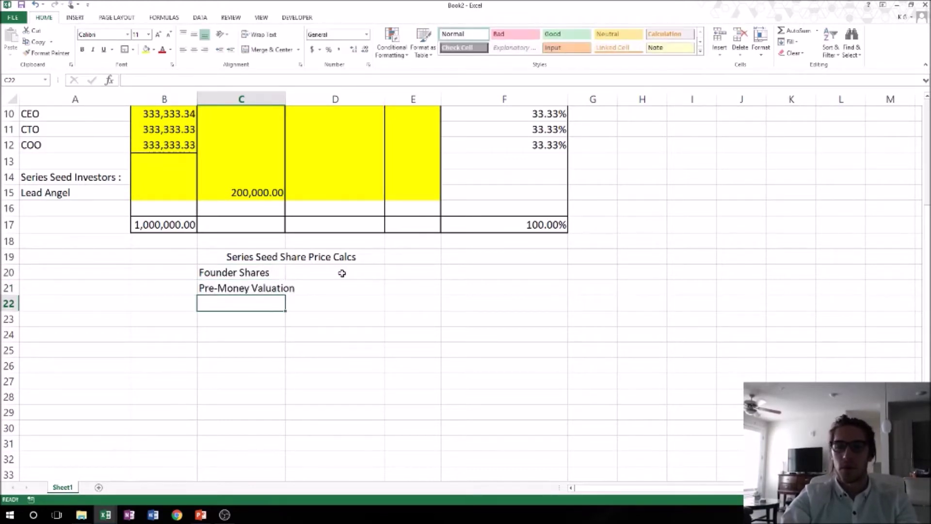
{"action": "type", "text": "Invested Fund"}
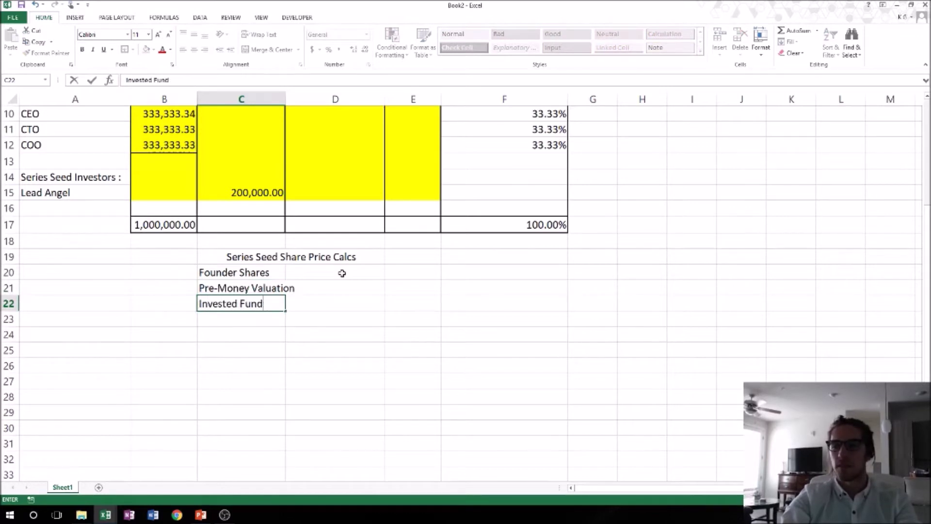
{"action": "type", "text": "s"}
{"action": "key", "text": "Return"}
Enter the label "Post-Money Valuation" in C23 under Invested Funds.
{"action": "type", "text": "Pr"}
{"action": "key", "text": "BackSpace"}
{"action": "type", "text": "ost_Money"}
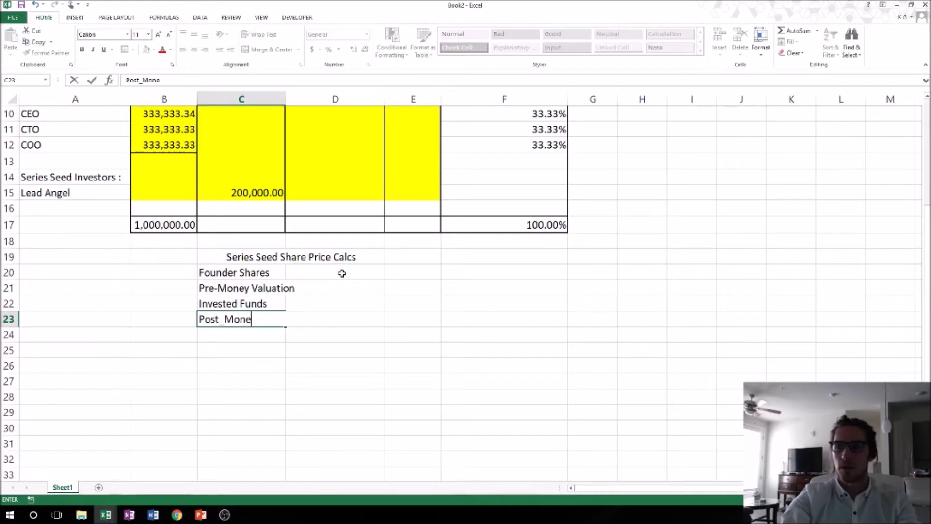
{"action": "key", "text": "BackSpace"}
{"action": "key", "text": "BackSpace"}
{"action": "key", "text": "BackSpace"}
{"action": "key", "text": "BackSpace"}
{"action": "key", "text": "BackSpace"}
{"action": "key", "text": "BackSpace"}
{"action": "type", "text": "-Money Valuation"}
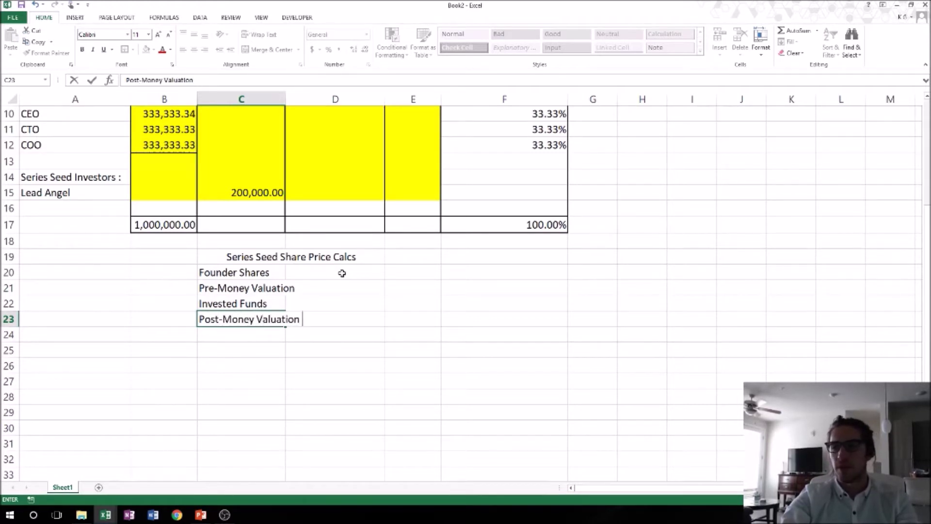
{"action": "key", "text": "Return"}
Enter the labels "Series Seed Ownership" in C24 and "Post Money Option Pool" in C25.
{"action": "type", "text": "S"}
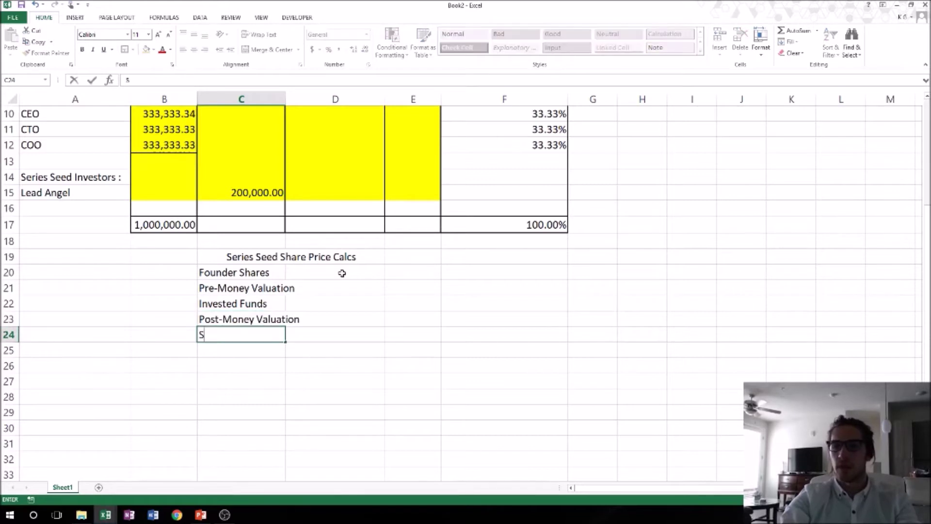
{"action": "type", "text": "eries Seed "}
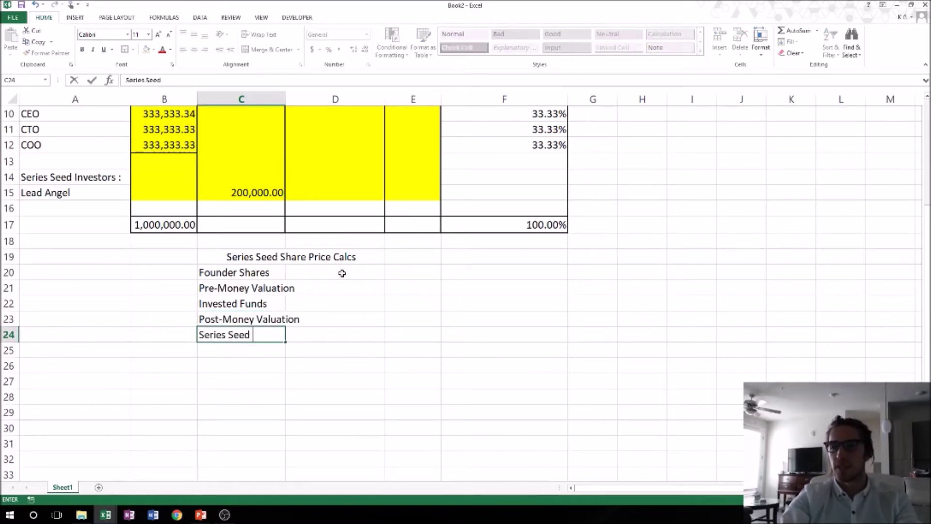
{"action": "type", "text": "Ownership"}
{"action": "key", "text": "Return"}
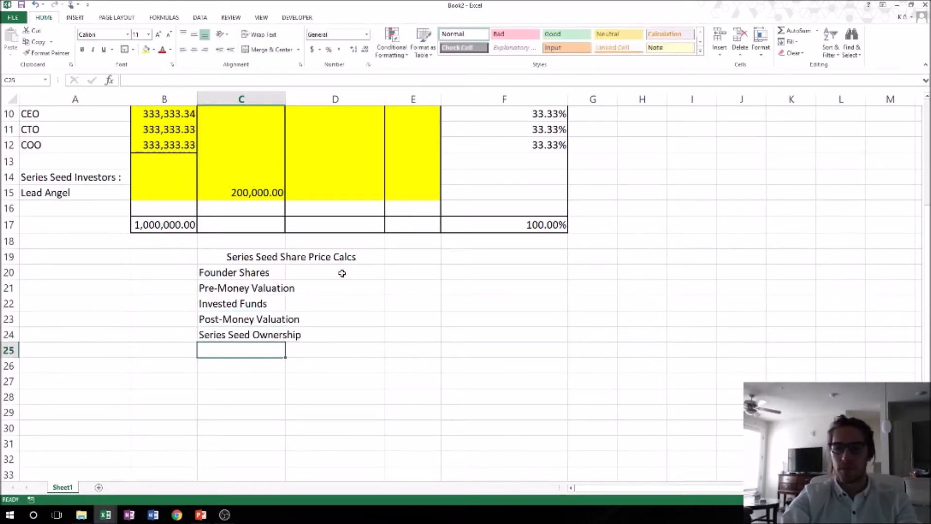
{"action": "type", "text": "P"}
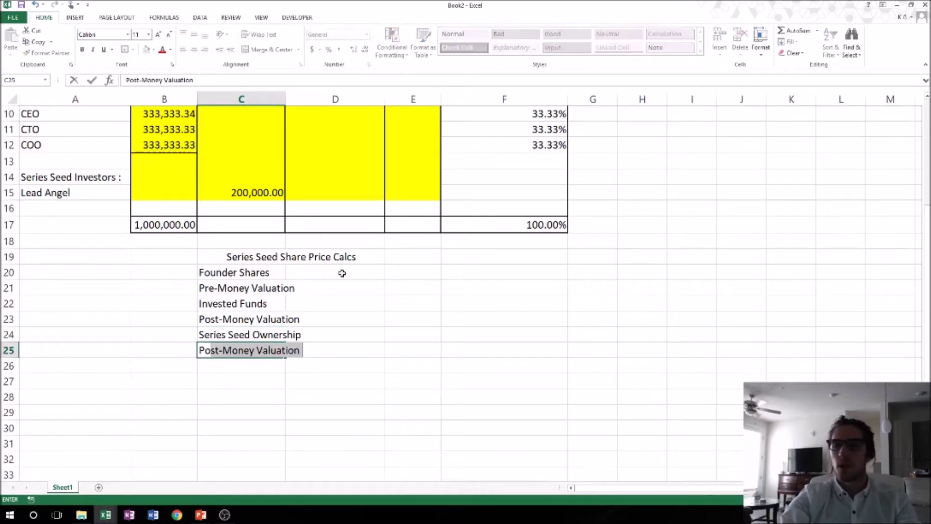
{"action": "type", "text": "ost Money Option Pool"}
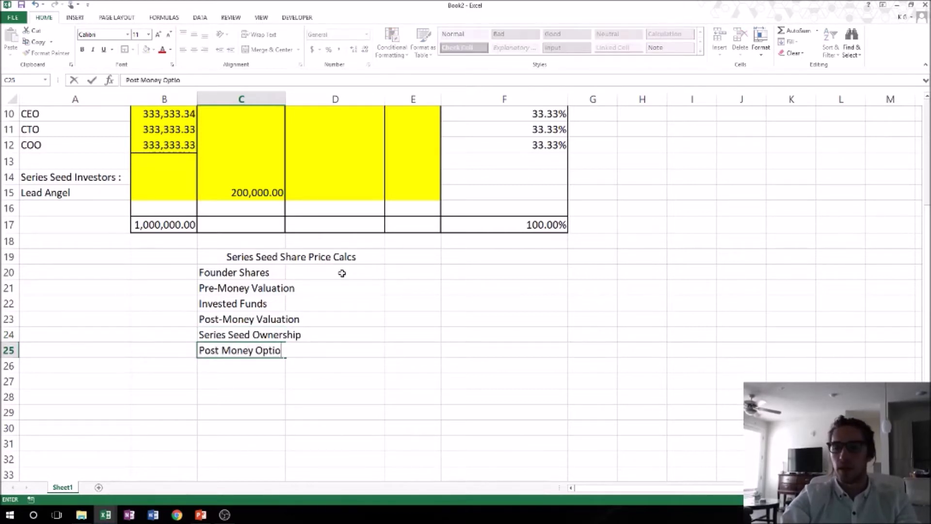
{"action": "key", "text": "Return"}
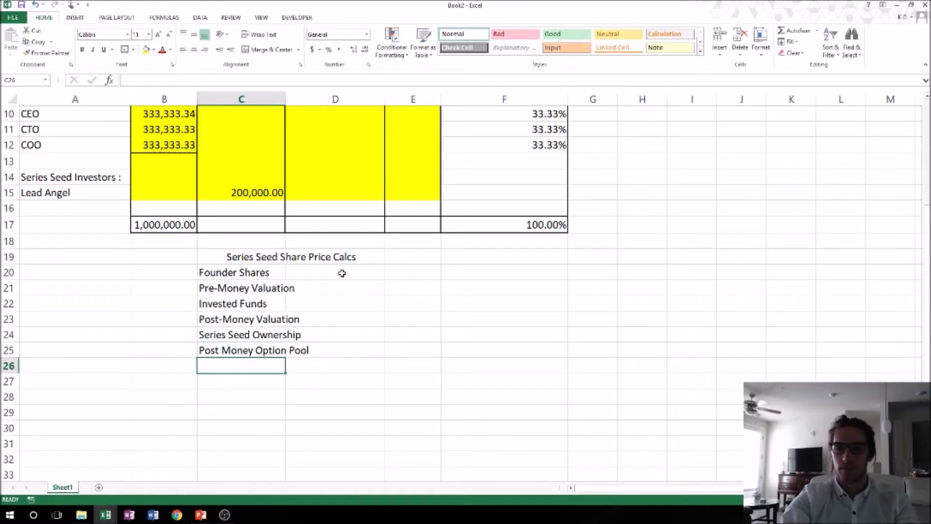
Enter the labels "Post Money Founder %" in C26 and "Total Shares Post Financing" in C27.
{"action": "type", "text": "Po"}
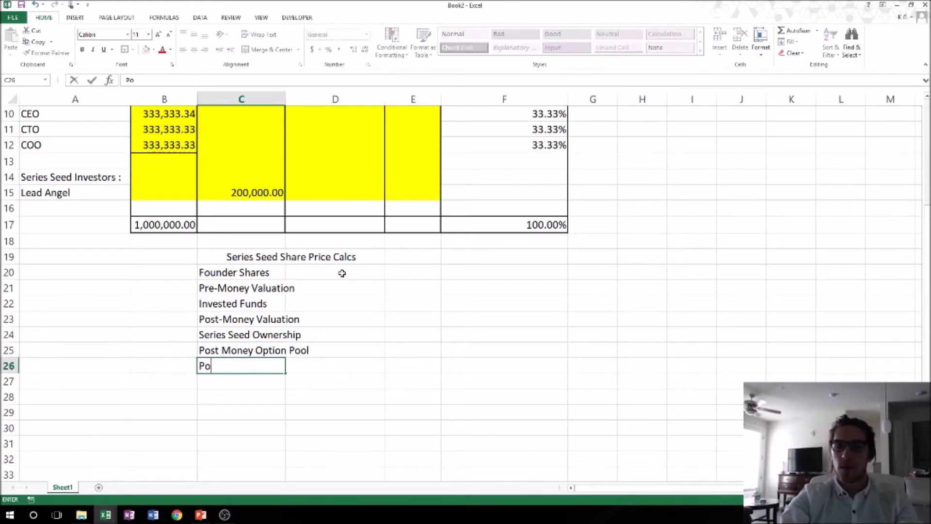
{"action": "type", "text": "st "}
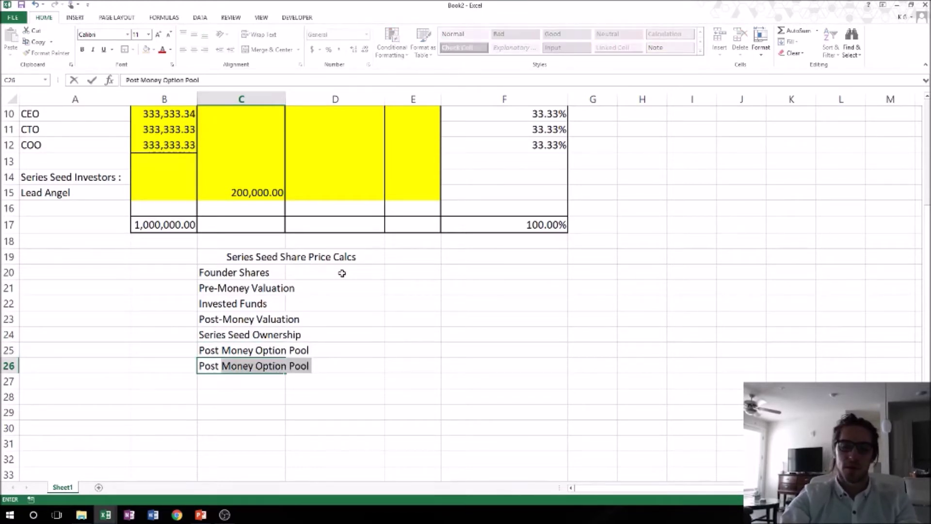
{"action": "type", "text": "Money Founde"}
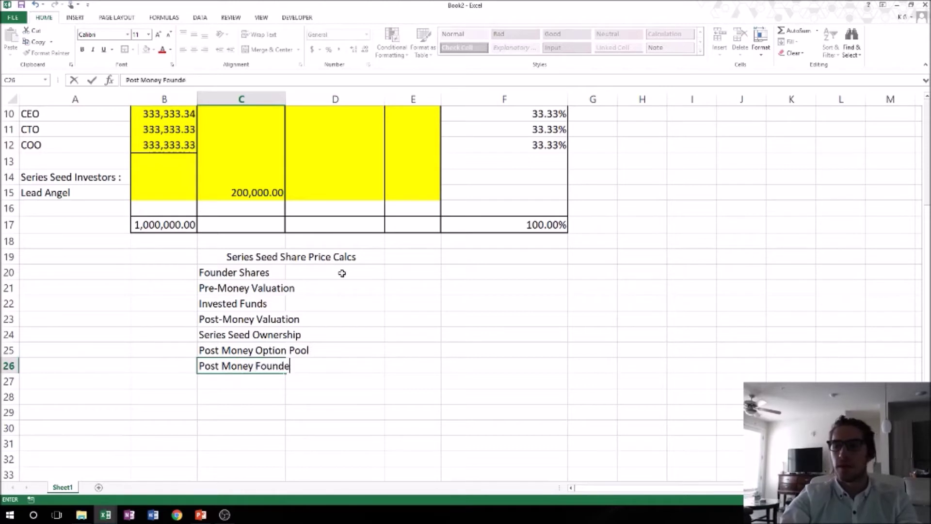
{"action": "type", "text": "r %"}
{"action": "key", "text": "Return"}
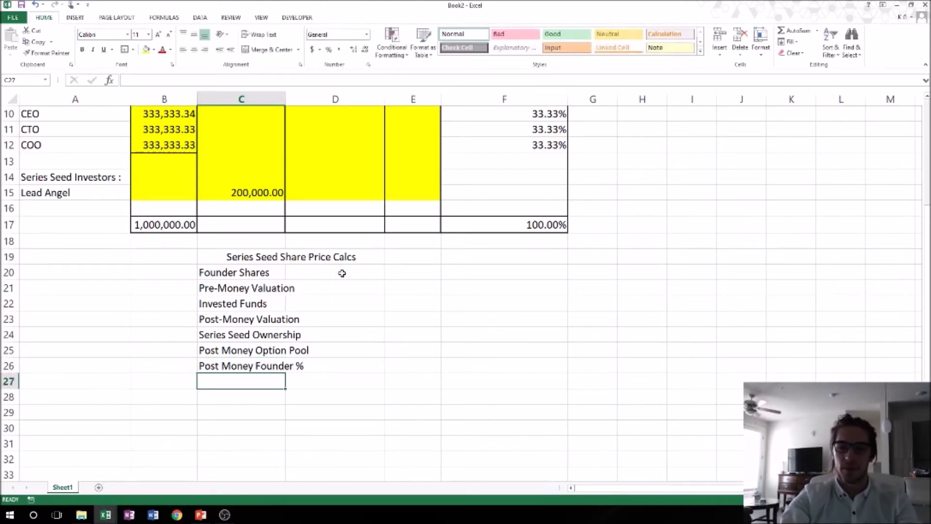
{"action": "type", "text": "Total Sh"}
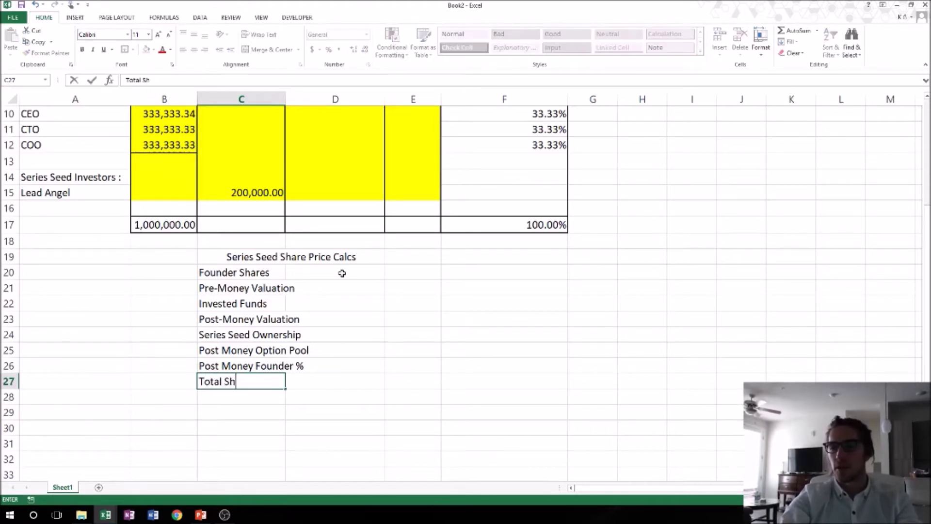
{"action": "type", "text": "ares Post Financing"}
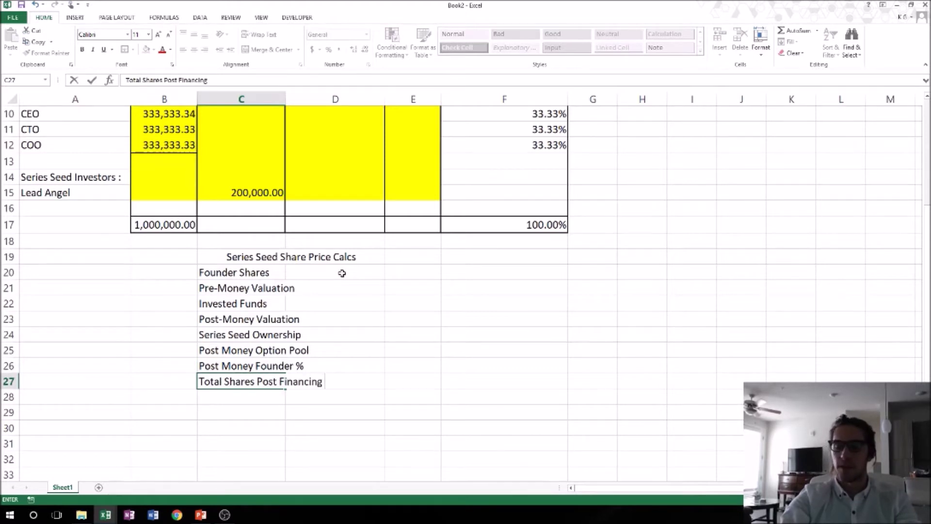
{"action": "key", "text": "Return"}
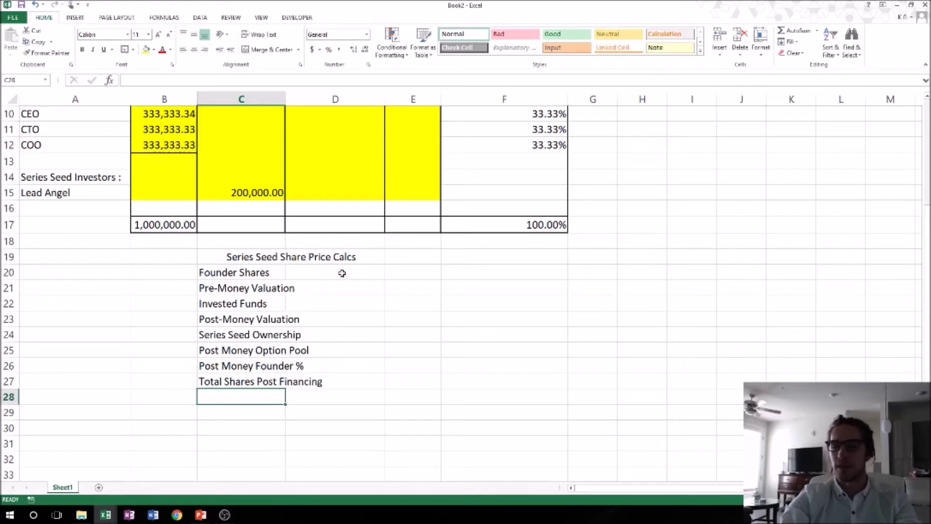
Enter the labels "Founder Shares" in C28 and "Investor Shares" in C29.
{"action": "type", "text": "Founder SH"}
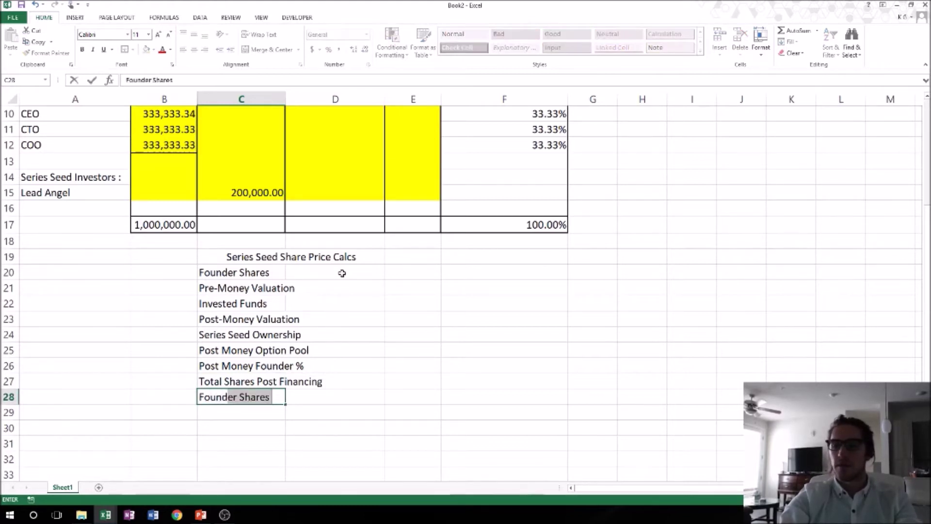
{"action": "key", "text": "BackSpace"}
{"action": "key", "text": "BackSpace"}
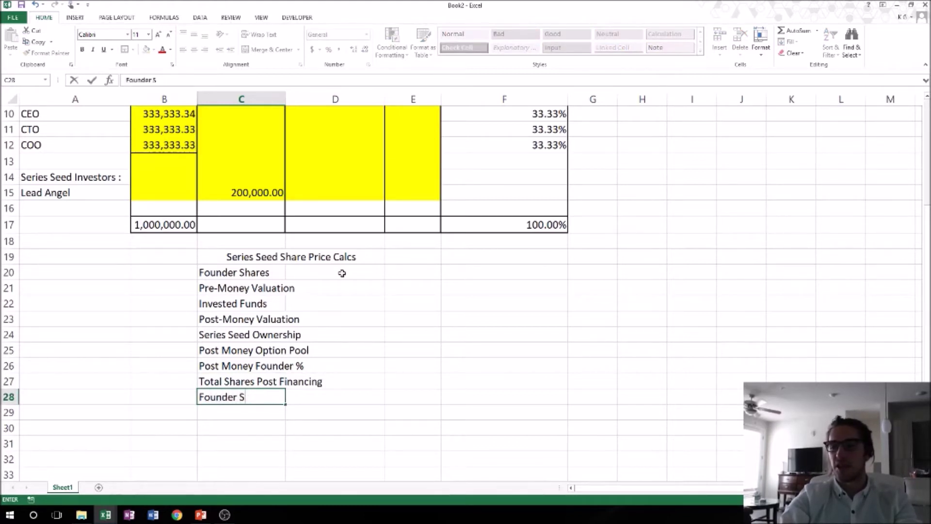
{"action": "type", "text": "hares"}
{"action": "key", "text": "Return"}
{"action": "type", "text": "Investor Shares"}
{"action": "key", "text": "Return"}
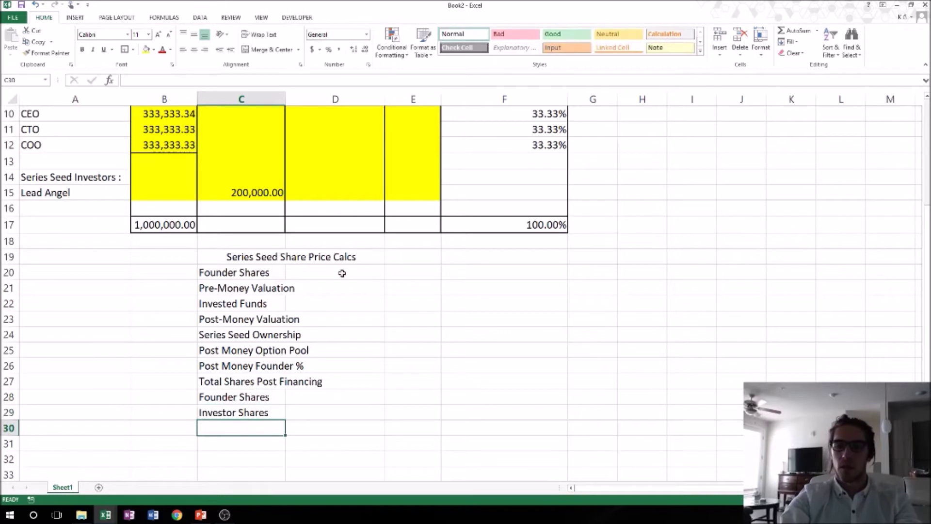
Enter the labels "Option Pool Shares" in C30 and "Share Price Calculation" in C31.
{"action": "type", "text": "OPtion Pool Shreas"}
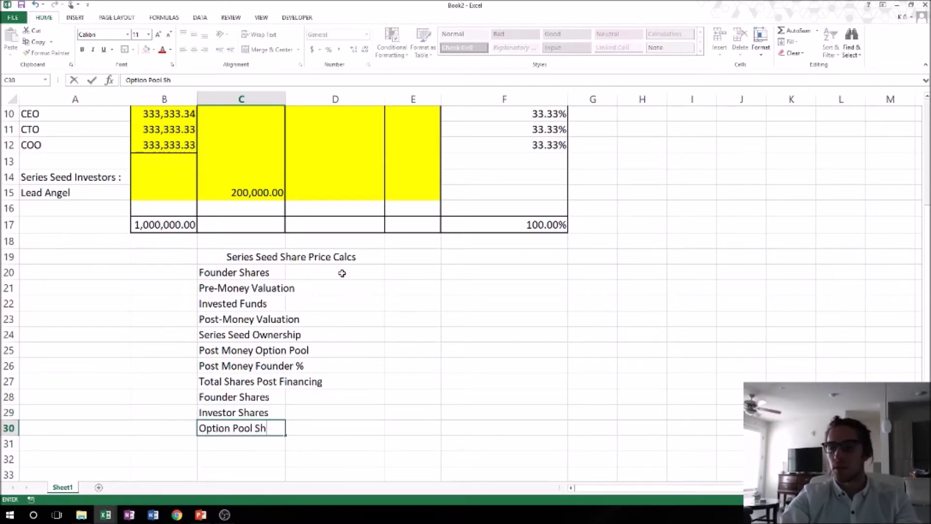
{"action": "key", "text": "BackSpace"}
{"action": "key", "text": "BackSpace"}
{"action": "type", "text": "are"}
{"action": "type", "text": "res"}
{"action": "key", "text": "Return"}
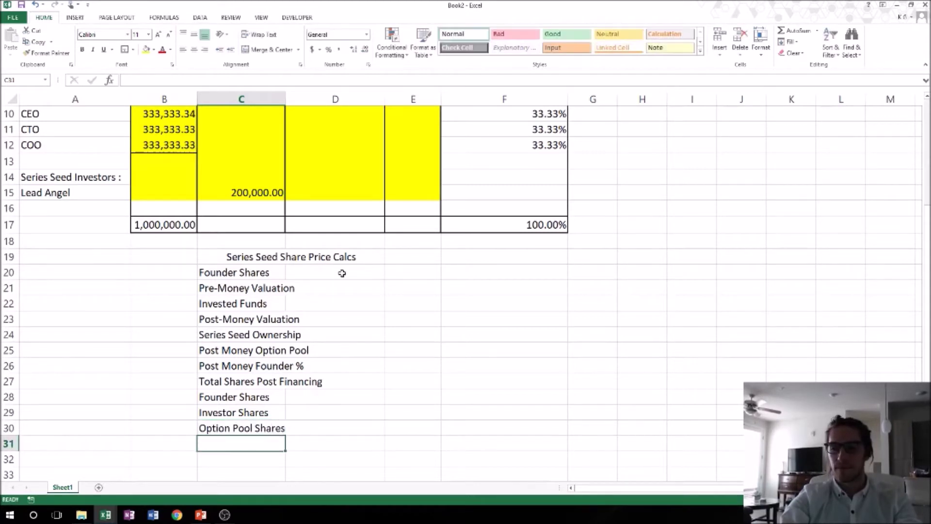
{"action": "type", "text": "Share Price Calculation"}
{"action": "key", "text": "Return"}
{"action": "key", "text": "Up"}
{"action": "key", "text": "shift+Up"}
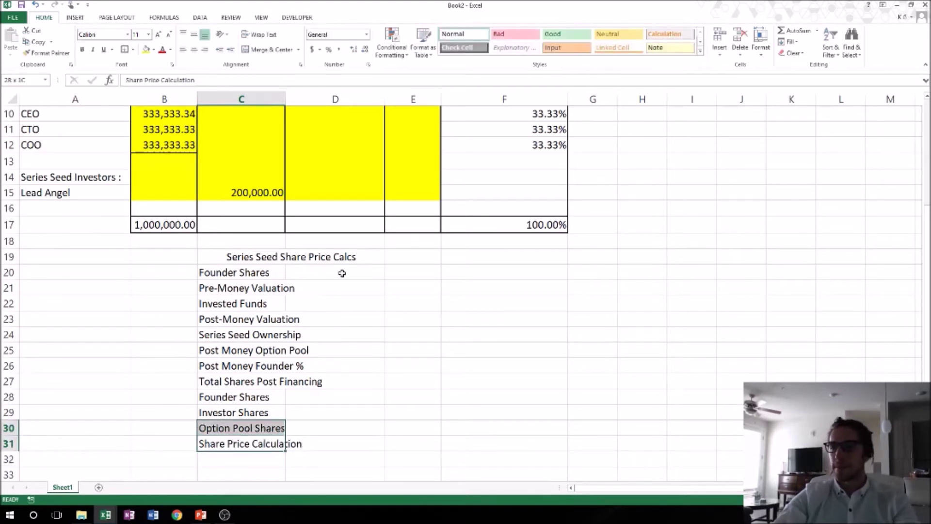
{"action": "key", "text": "shift+Up"}
{"action": "key", "text": "shift+Up"}
{"action": "key", "text": "shift+Up"}
{"action": "key", "text": "shift+Up"}
{"action": "key", "text": "shift+Up"}
{"action": "key", "text": "shift+Up"}
{"action": "key", "text": "shift+Up"}
{"action": "key", "text": "shift+Up"}
{"action": "key", "text": "shift+Up"}
{"action": "key", "text": "shift+Up"}
{"action": "key", "text": "shift+Up"}
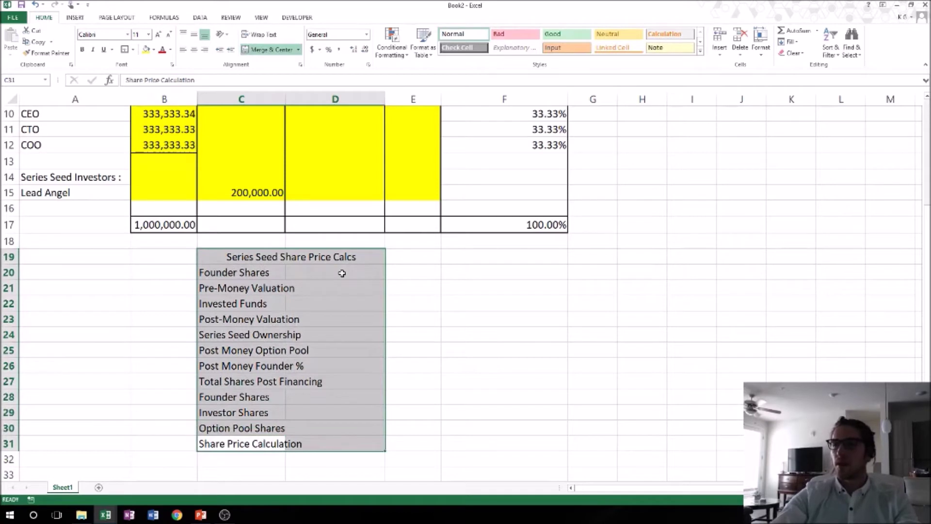
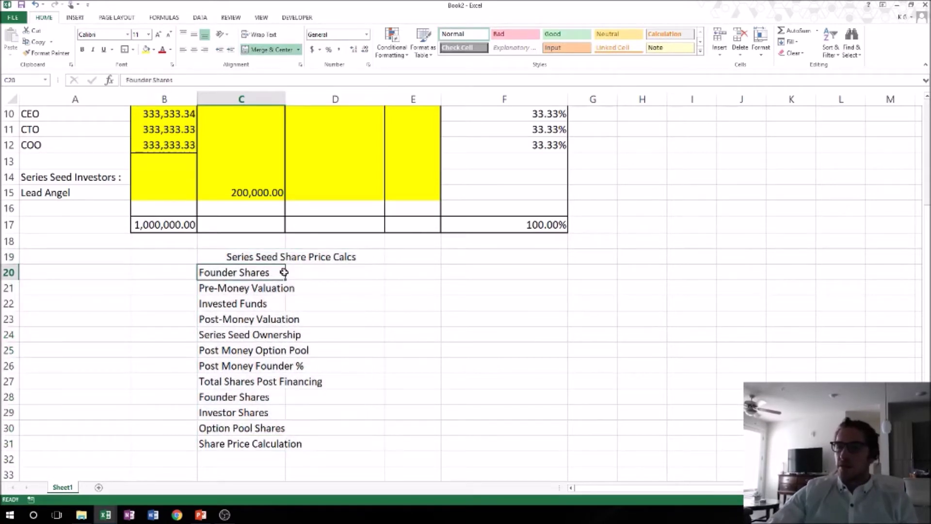
Widen column C to fit the calculation labels and apply an outside border around C20:D31.
{"action": "left_click_drag", "start_coordinate": [285, 99], "coordinate": [338, 99]}
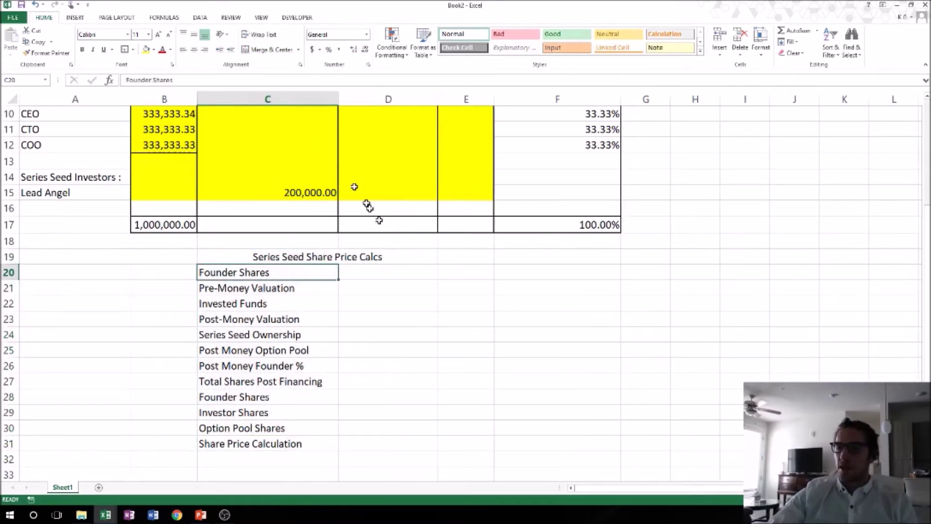
{"action": "left_click", "coordinate": [380, 258]}
{"action": "left_click_drag", "start_coordinate": [270, 268], "coordinate": [409, 443]}
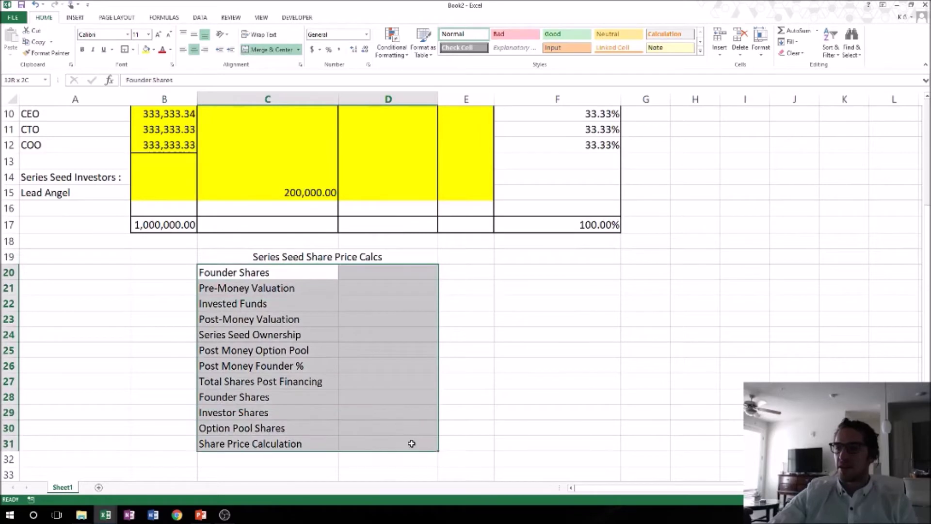
{"action": "key", "text": "ctrl+shift+7"}
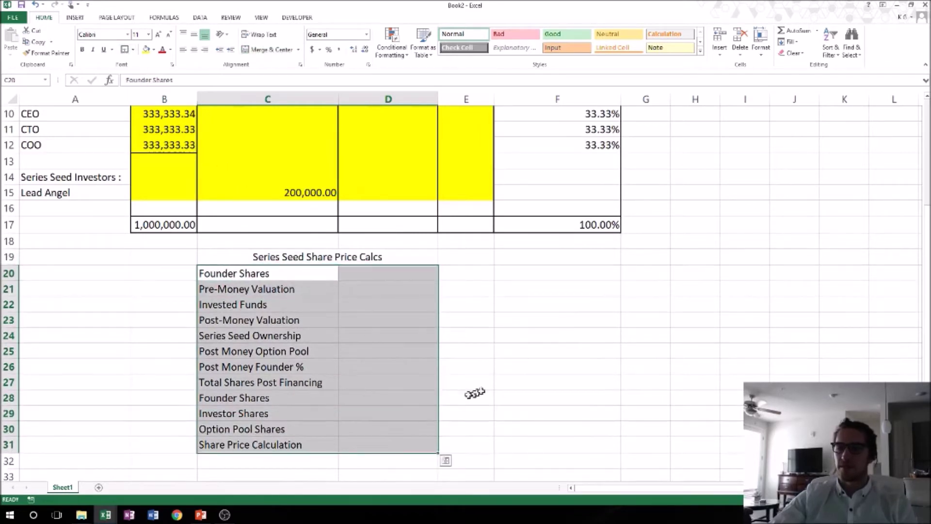
{"action": "left_click", "coordinate": [467, 382]}
Link the Founder Shares value in D20 to the total common shares with the formula +B17.
{"action": "scroll", "coordinate": [391, 316], "scroll_direction": "up", "scroll_amount": 3}
{"action": "scroll", "coordinate": [396, 334], "scroll_direction": "down", "scroll_amount": 1}
{"action": "scroll", "coordinate": [397, 351], "scroll_direction": "up", "scroll_amount": 1}
{"action": "left_click", "coordinate": [303, 369]}
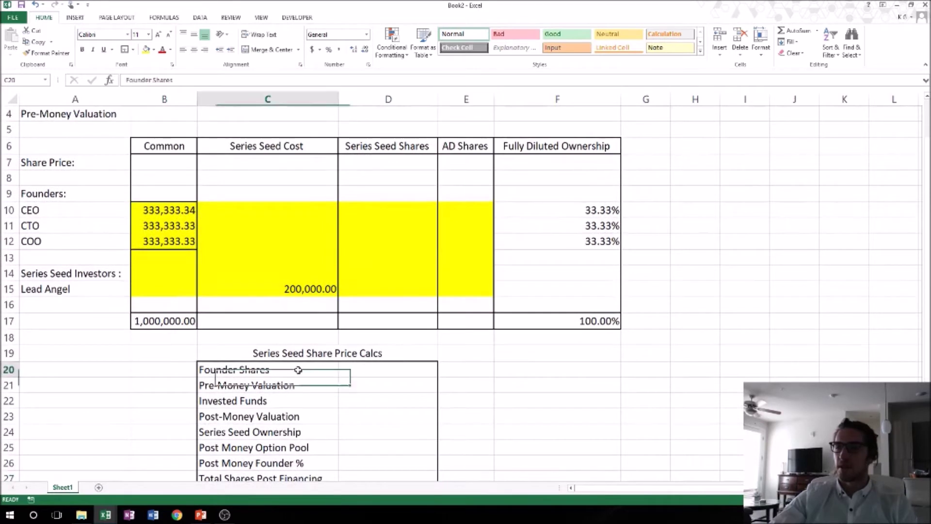
{"action": "left_click", "coordinate": [372, 373]}
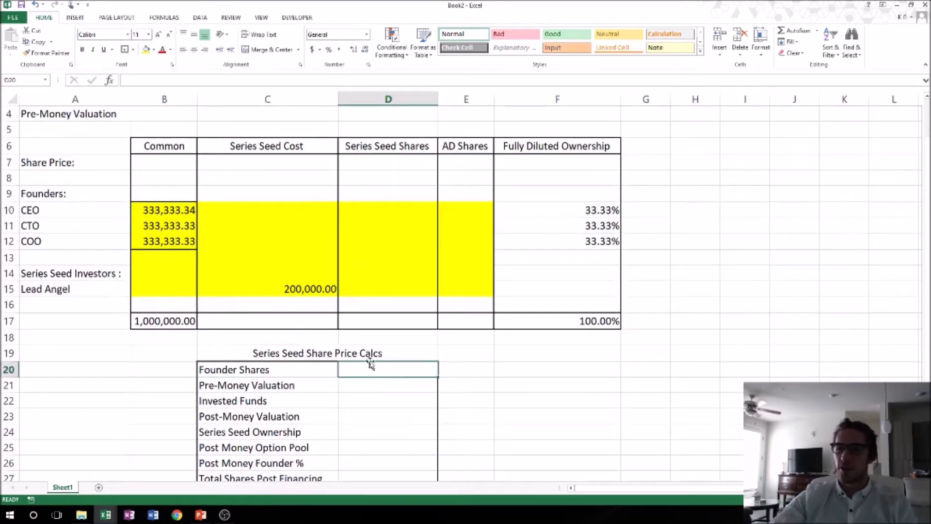
{"action": "type", "text": "+"}
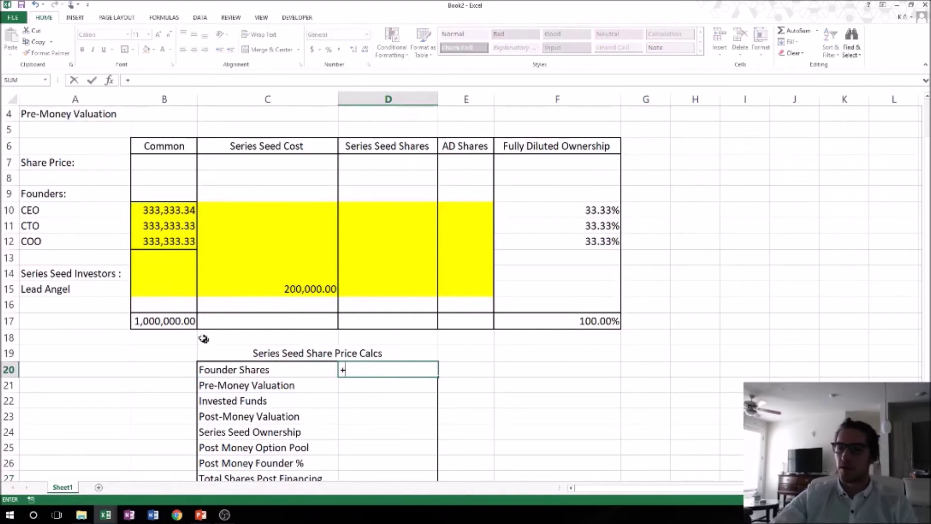
{"action": "left_click", "coordinate": [176, 319]}
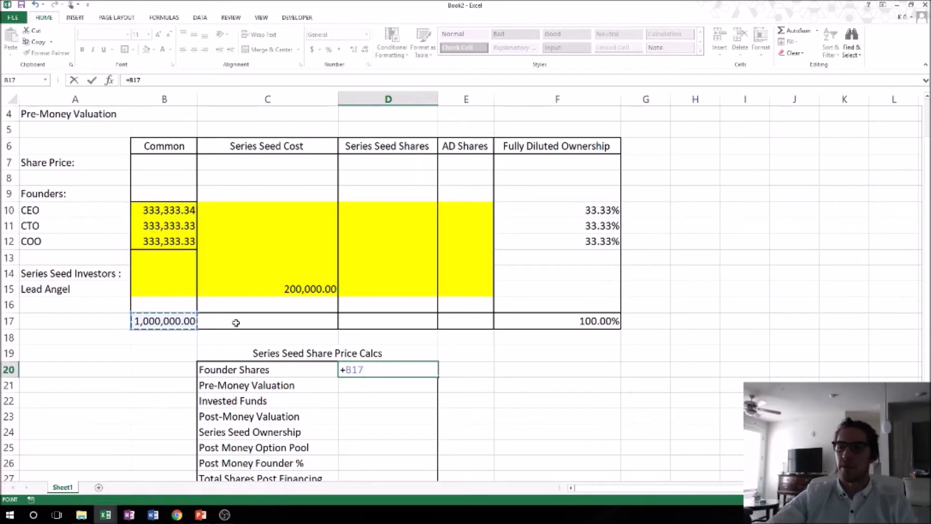
{"action": "key", "text": "Return"}
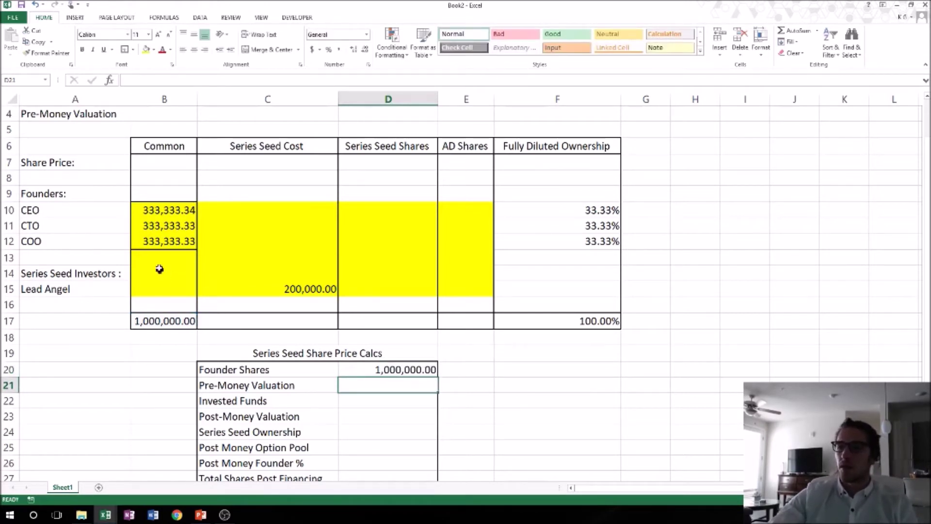
Remove the yellow fill from the empty cells B13:B15 and C10:C14 of the cap table.
{"action": "left_click_drag", "start_coordinate": [161, 258], "coordinate": [173, 290]}
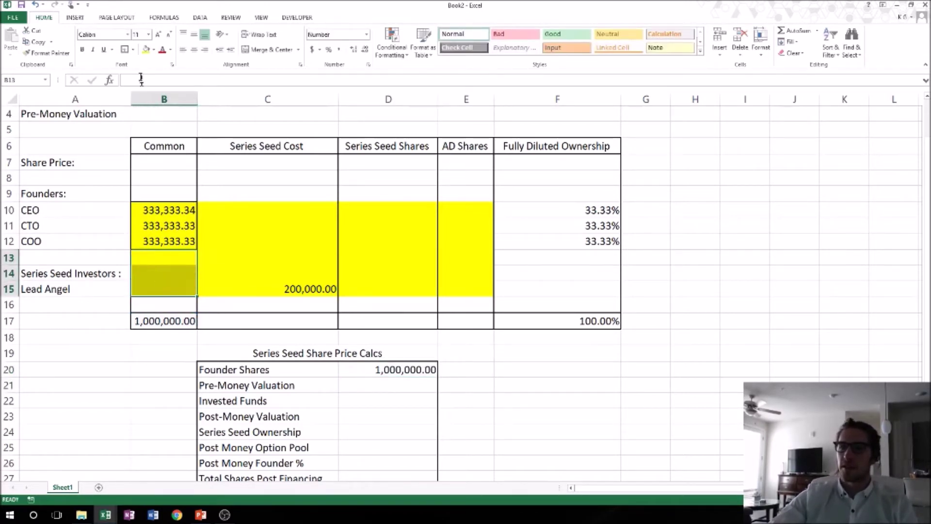
{"action": "left_click", "coordinate": [154, 50]}
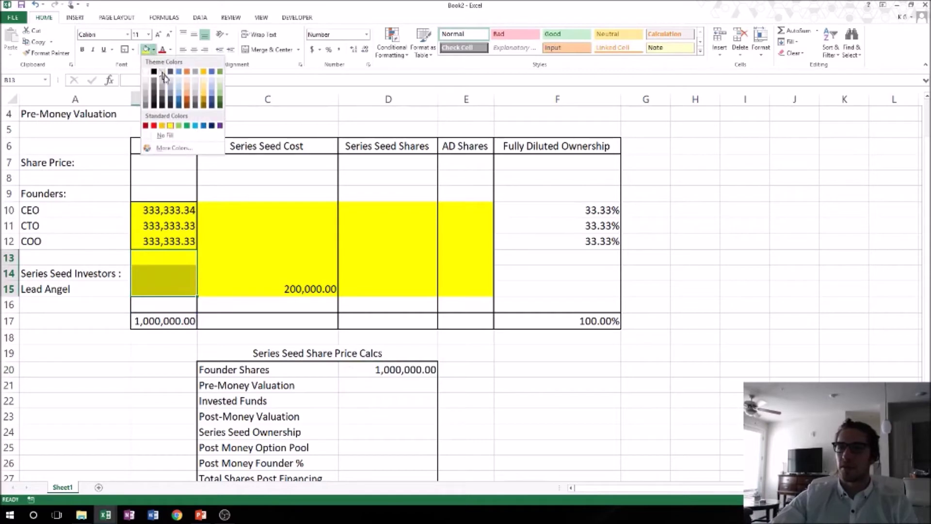
{"action": "left_click", "coordinate": [167, 136]}
{"action": "left_click_drag", "start_coordinate": [240, 210], "coordinate": [250, 274]}
{"action": "left_click", "coordinate": [146, 50]}
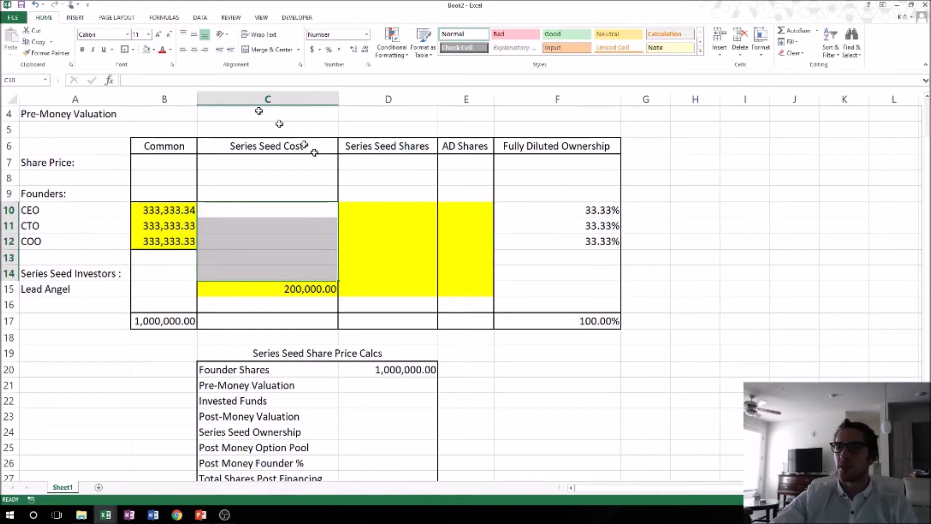
Clear the yellow fill from D10:D15 and E10:E15 in the Series Seed Shares and AD Shares columns.
{"action": "left_click_drag", "start_coordinate": [372, 205], "coordinate": [386, 290]}
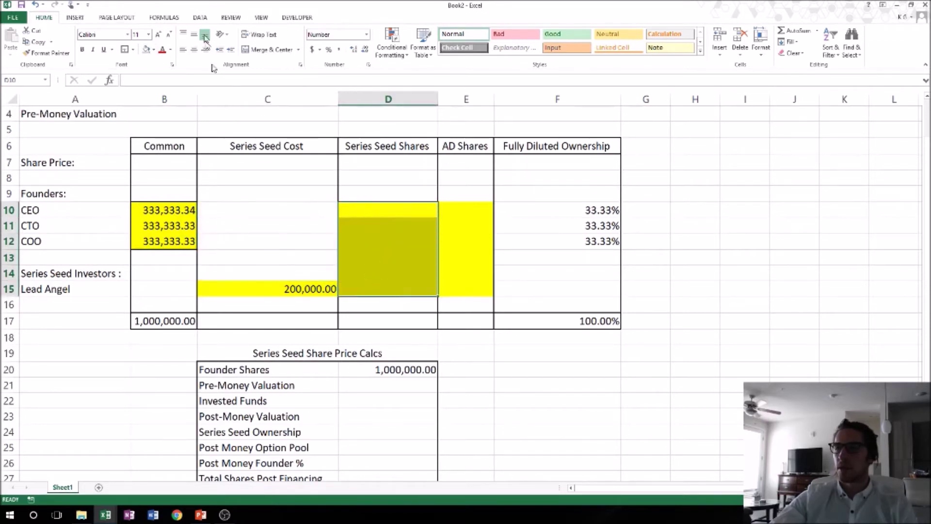
{"action": "left_click", "coordinate": [148, 51]}
{"action": "left_click_drag", "start_coordinate": [472, 206], "coordinate": [482, 286]}
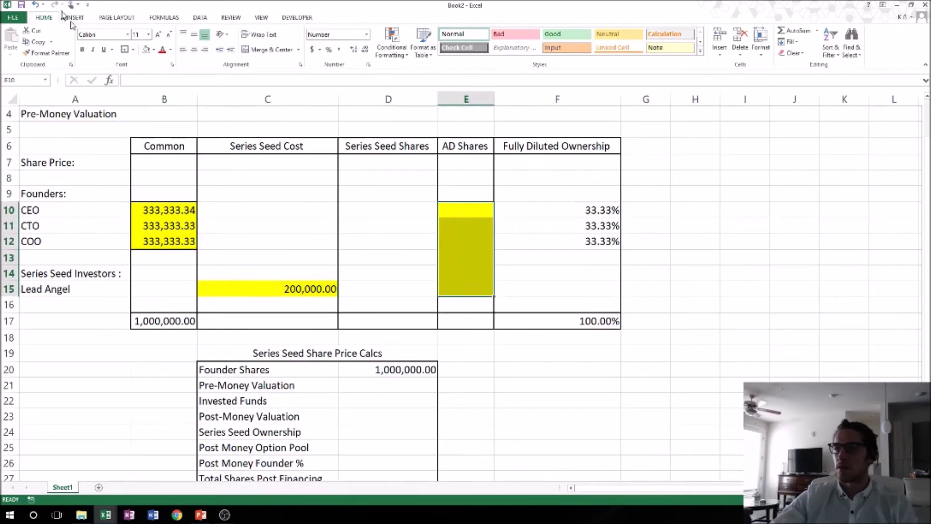
{"action": "left_click", "coordinate": [147, 50]}
{"action": "left_click", "coordinate": [364, 193]}
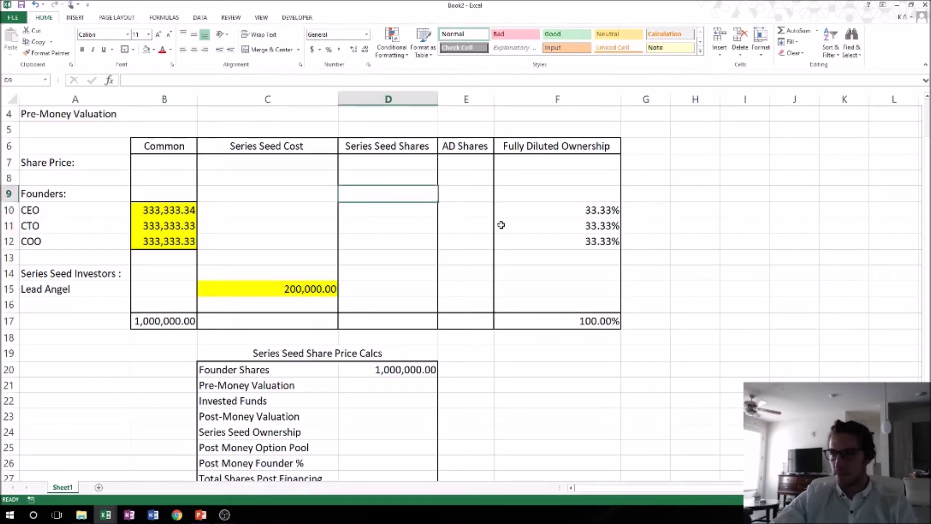
Fill the Pre-Money Valuation cell D21 yellow and enter 4,000,000 in it.
{"action": "scroll", "coordinate": [499, 225], "scroll_direction": "down", "scroll_amount": 2}
{"action": "left_click", "coordinate": [365, 287]}
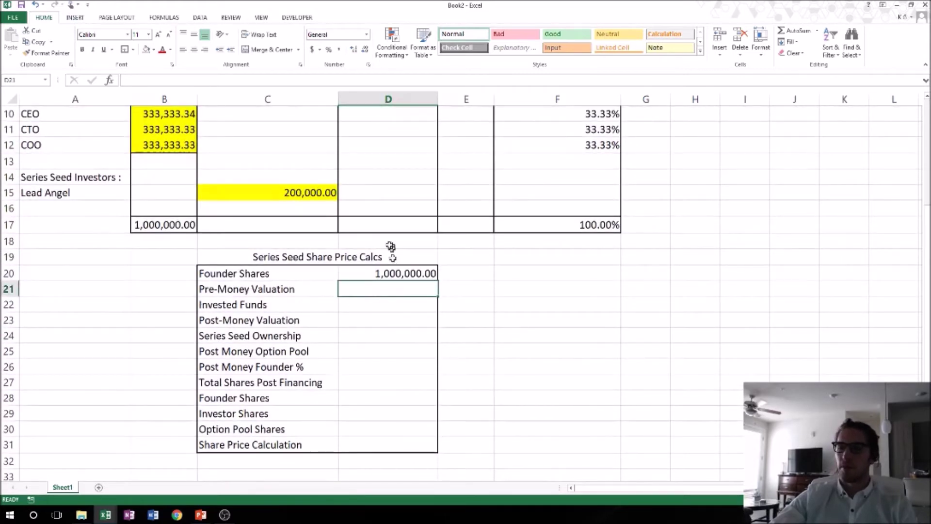
{"action": "left_click", "coordinate": [154, 50]}
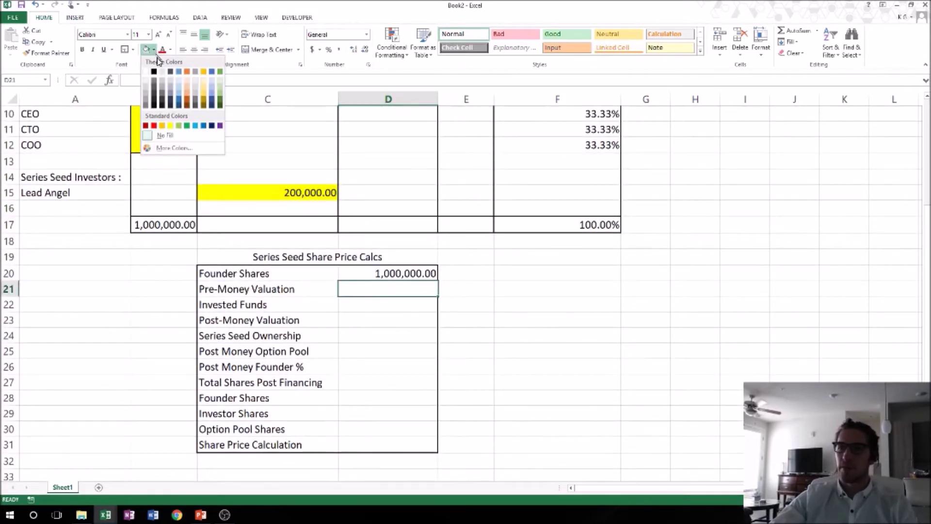
{"action": "left_click", "coordinate": [168, 124]}
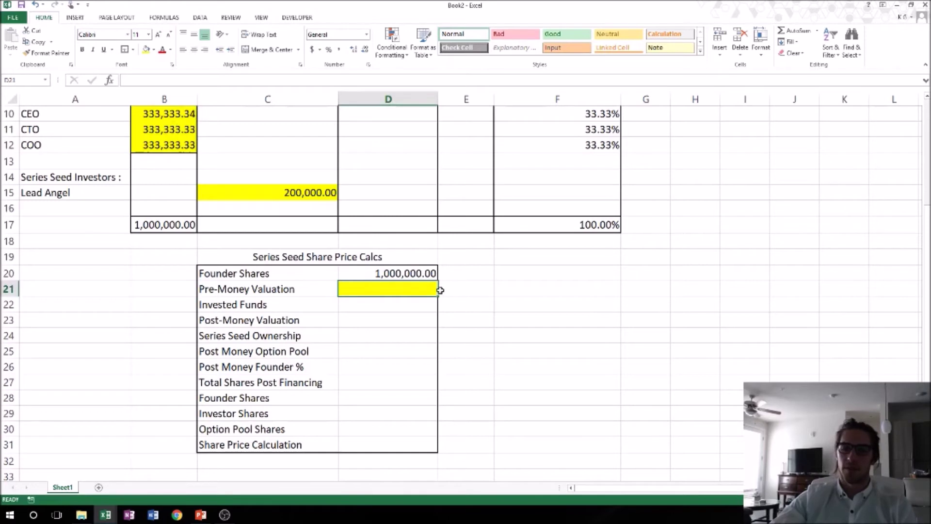
{"action": "type", "text": "4"}
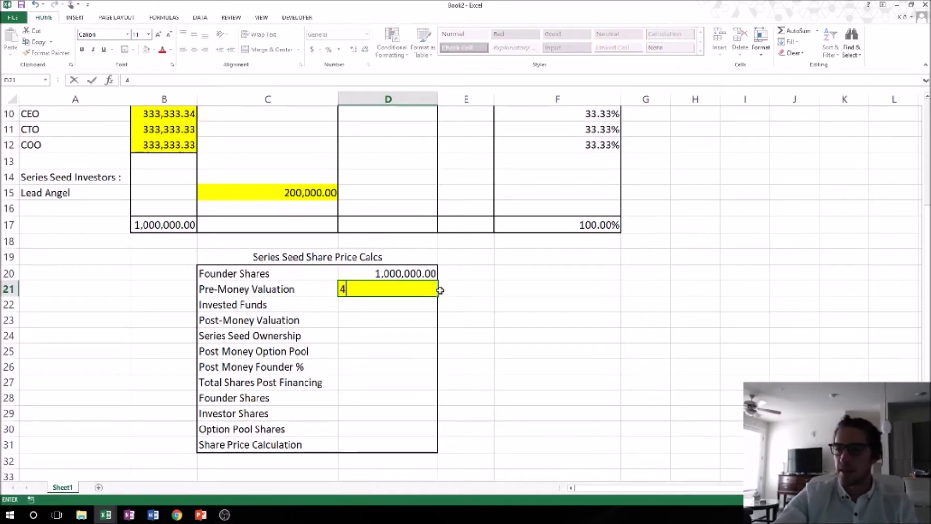
{"action": "type", "text": ","}
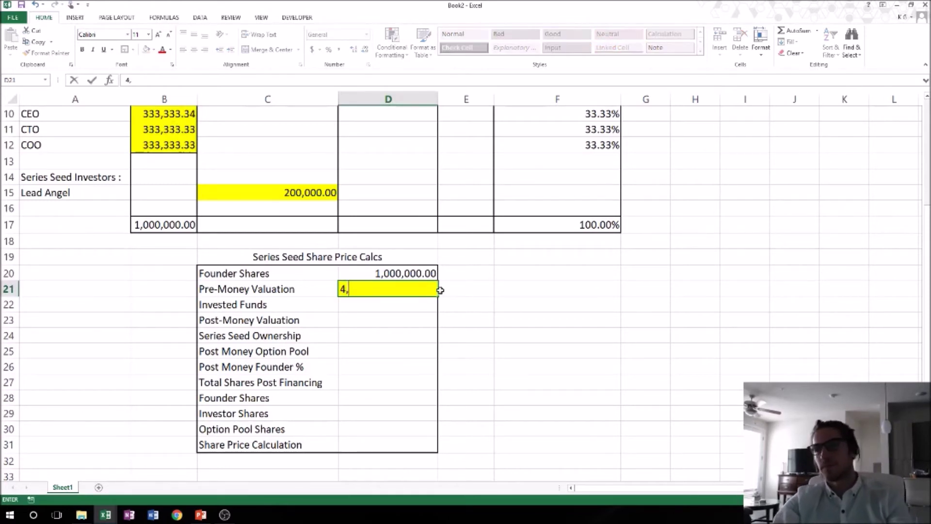
{"action": "type", "text": "000,000"}
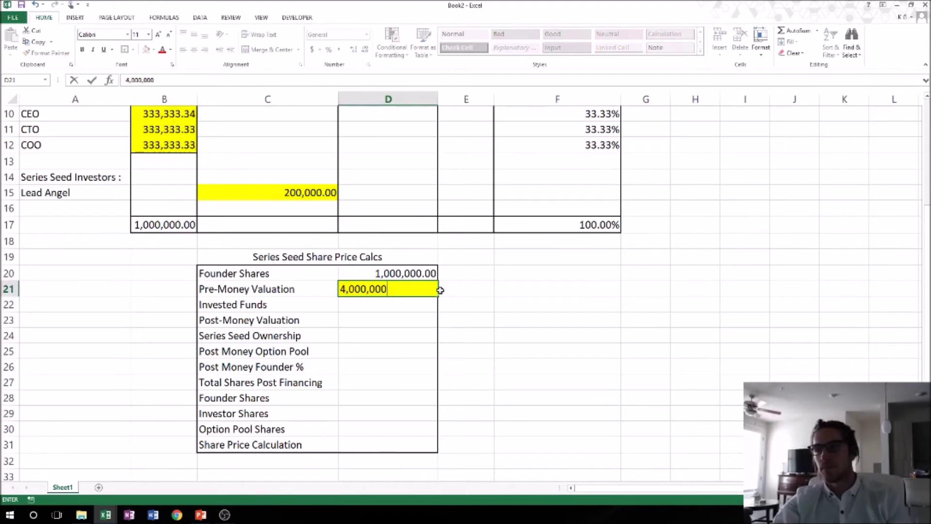
{"action": "key", "text": "Return"}
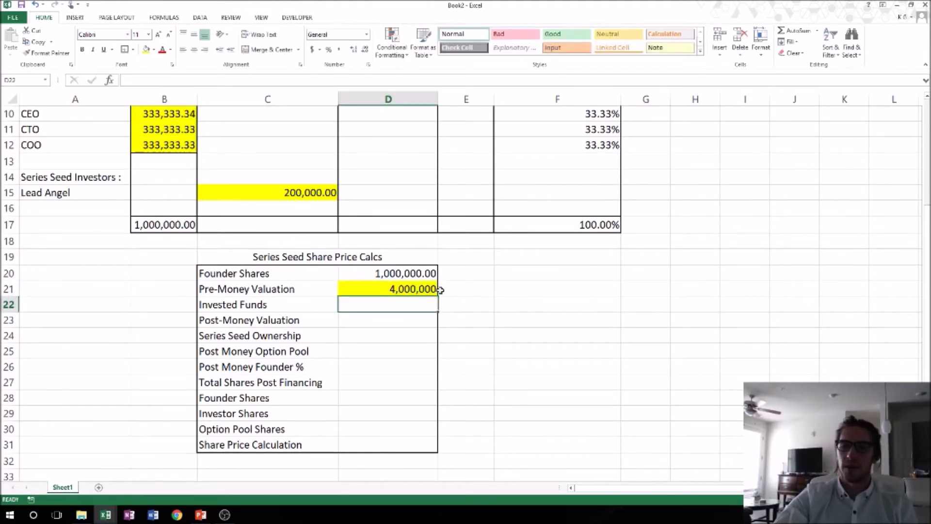
Link the Invested Funds value in D22 to the Series Seed Cost total cell with the formula +C17.
{"action": "type", "text": "+"}
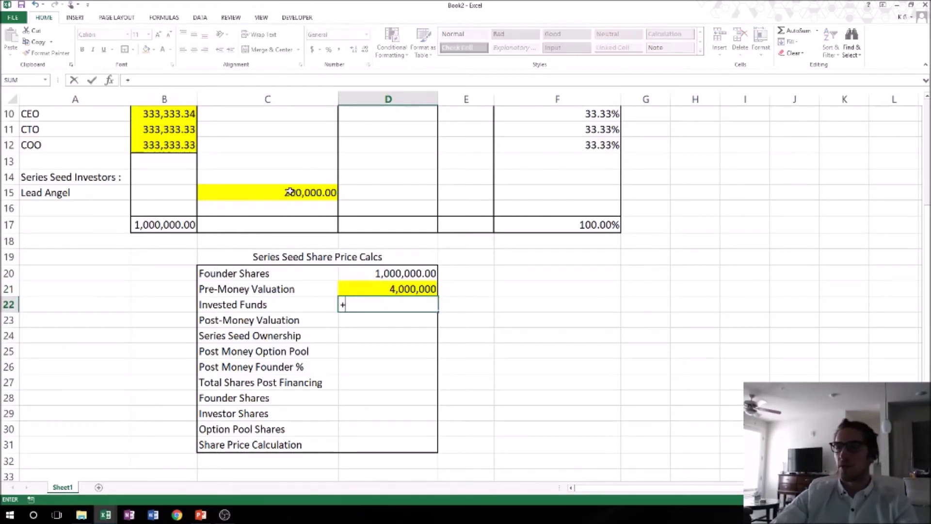
{"action": "left_click", "coordinate": [289, 226]}
{"action": "key", "text": "Return"}
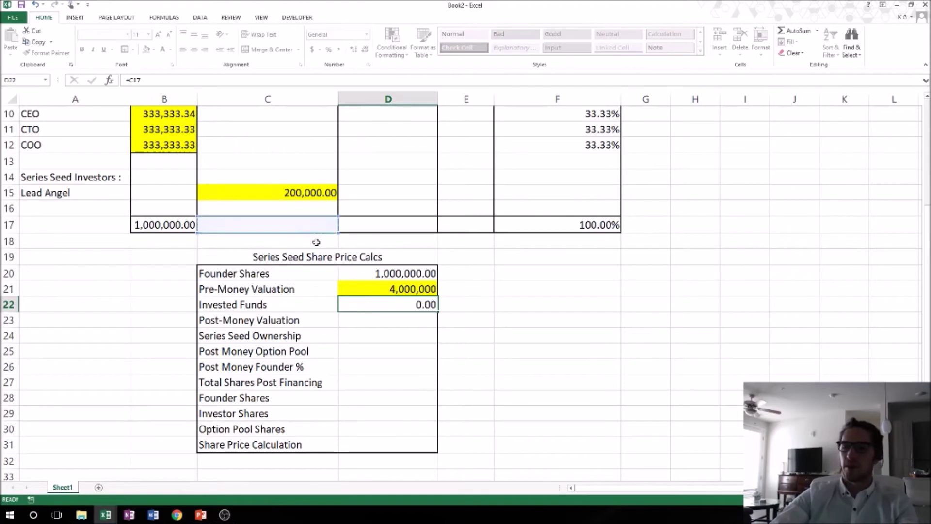
Total the Series Seed Cost column in C17 with a SUM formula over the cells above it.
{"action": "left_click", "coordinate": [299, 221]}
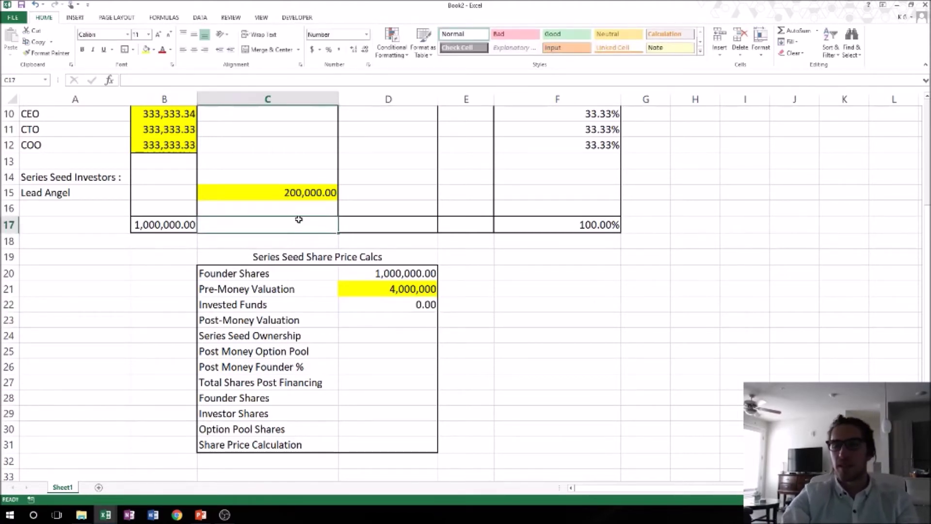
{"action": "type", "text": "+SUM("}
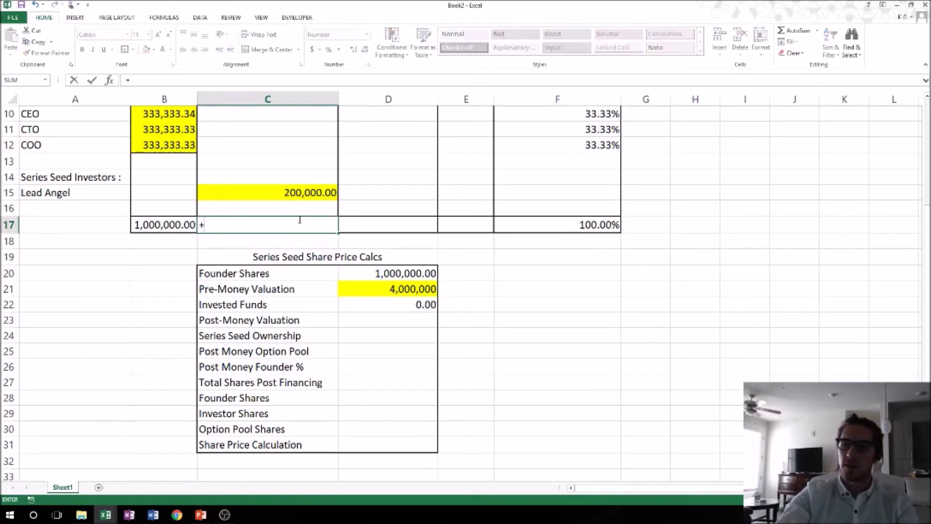
{"action": "key", "text": "Up"}
{"action": "key", "text": "shift+Up"}
{"action": "key", "text": "shift+Up"}
{"action": "key", "text": "shift+Up"}
{"action": "key", "text": "shift+Up"}
{"action": "key", "text": "shift+Up"}
{"action": "key", "text": "shift+Up"}
{"action": "key", "text": "shift+Up"}
{"action": "key", "text": "shift+Up"}
{"action": "key", "text": "shift+Up"}
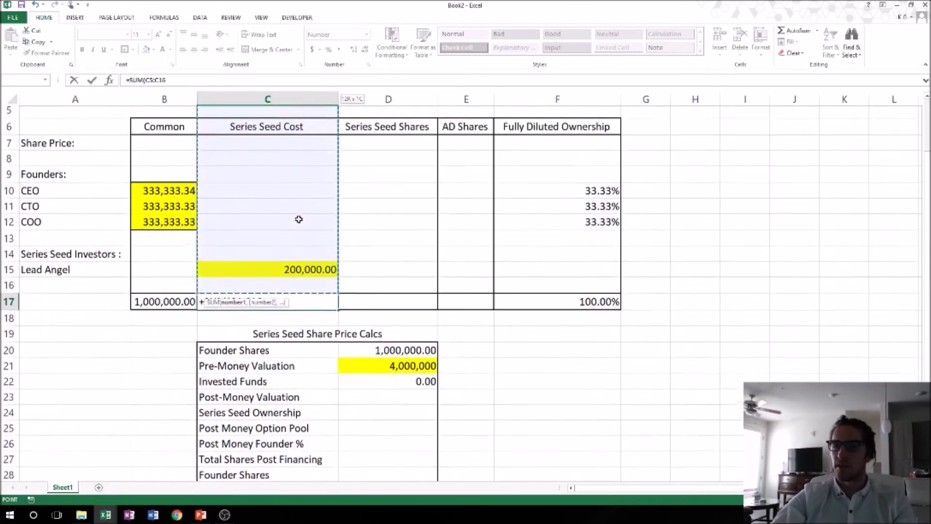
{"action": "type", "text": ")"}
{"action": "key", "text": "Return"}
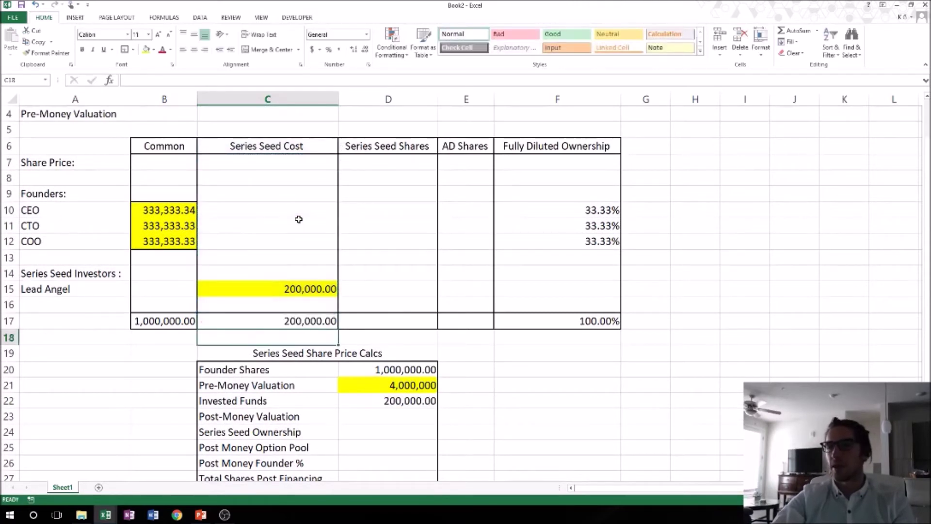
Calculate the Post-Money Valuation in D23 as pre-money valuation plus invested funds with the formula +D21+D22.
{"action": "key", "text": "Down"}
{"action": "key", "text": "Down"}
{"action": "key", "text": "Down"}
{"action": "key", "text": "Down"}
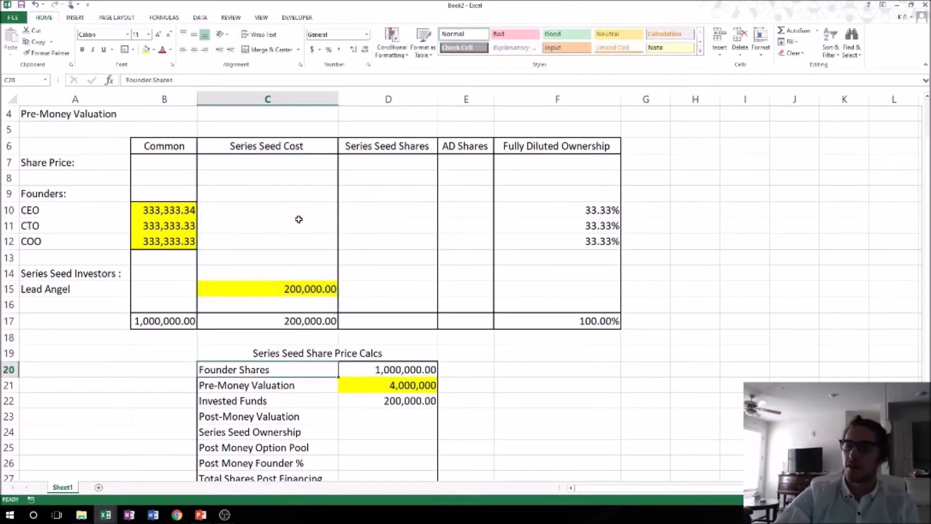
{"action": "key", "text": "Down"}
{"action": "key", "text": "Right"}
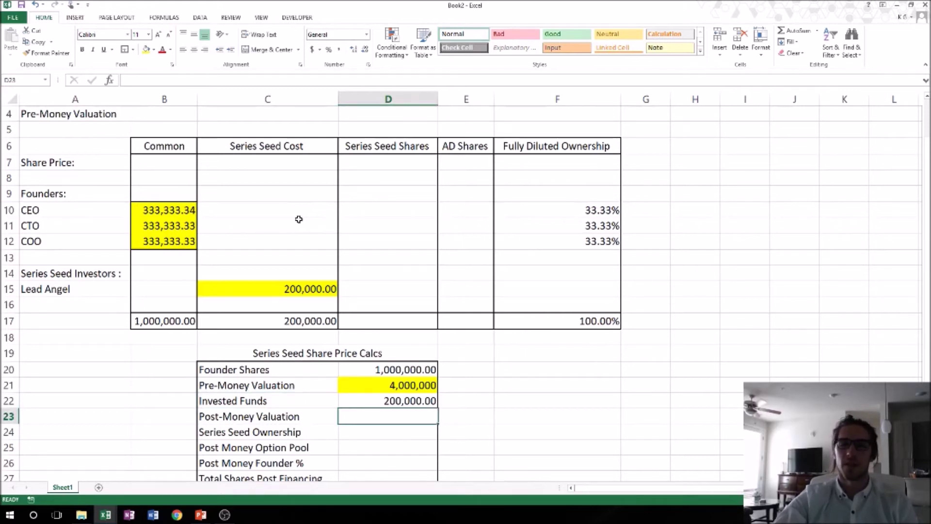
{"action": "type", "text": "+"}
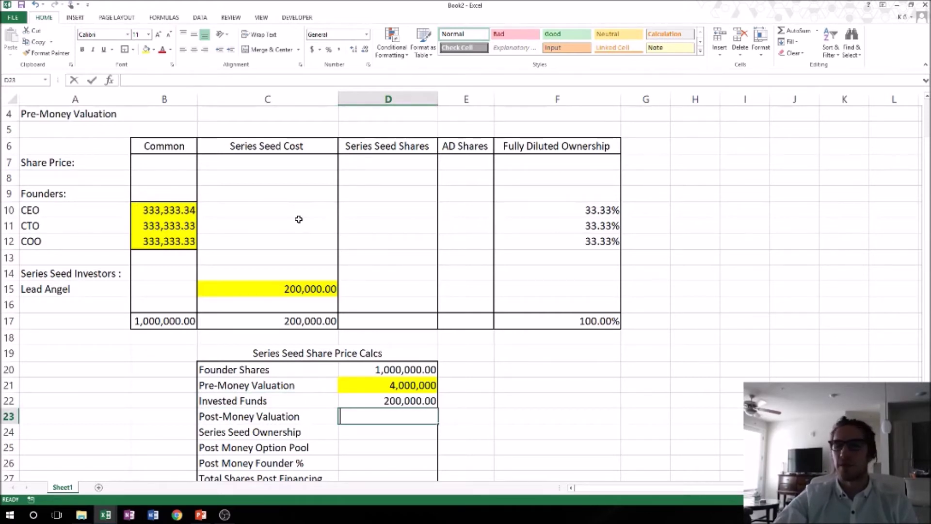
{"action": "key", "text": "Up"}
{"action": "key", "text": "Up"}
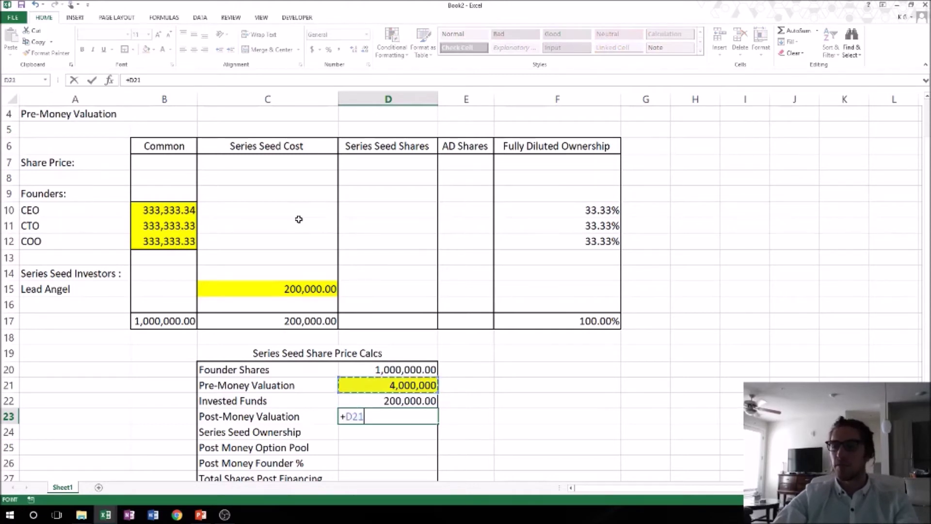
{"action": "type", "text": "+"}
{"action": "key", "text": "Up"}
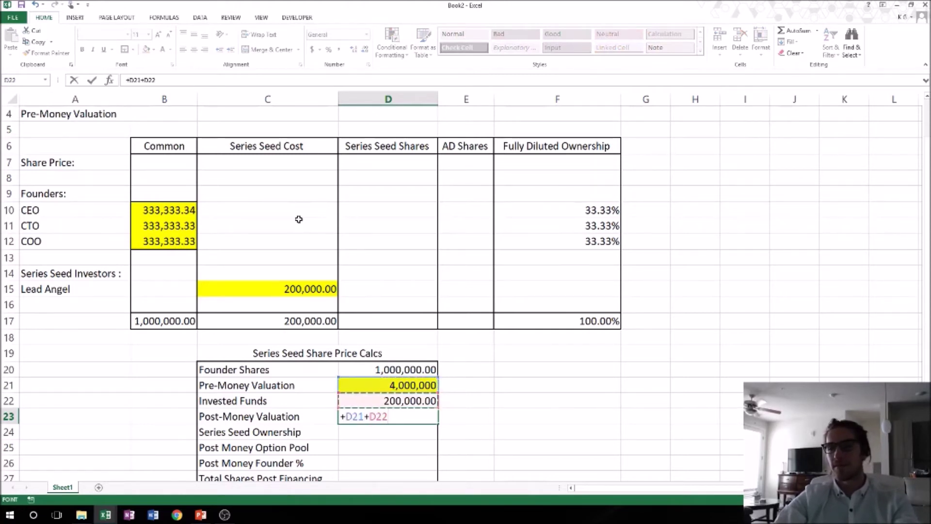
{"action": "key", "text": "Return"}
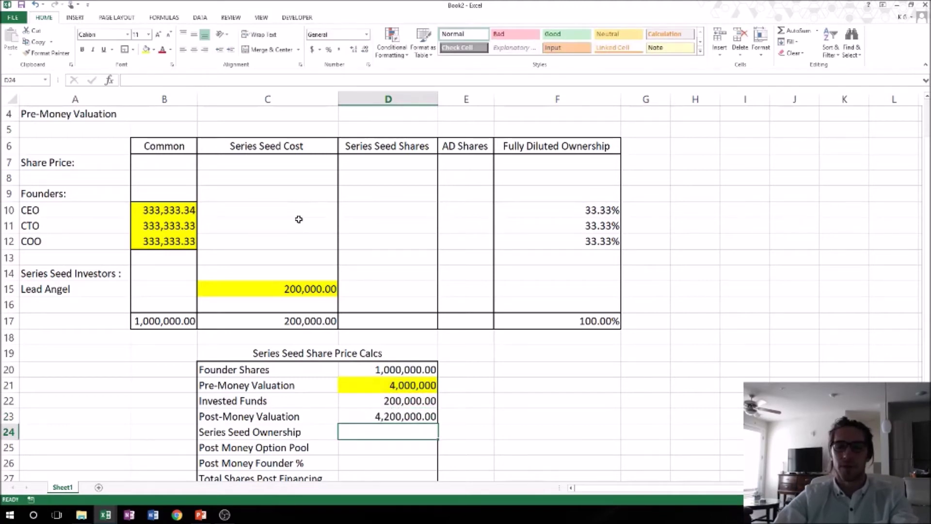
Calculate the Series Seed Ownership in D24 as invested funds divided by post-money valuation with the formula +D22/D23.
{"action": "key", "text": "Left"}
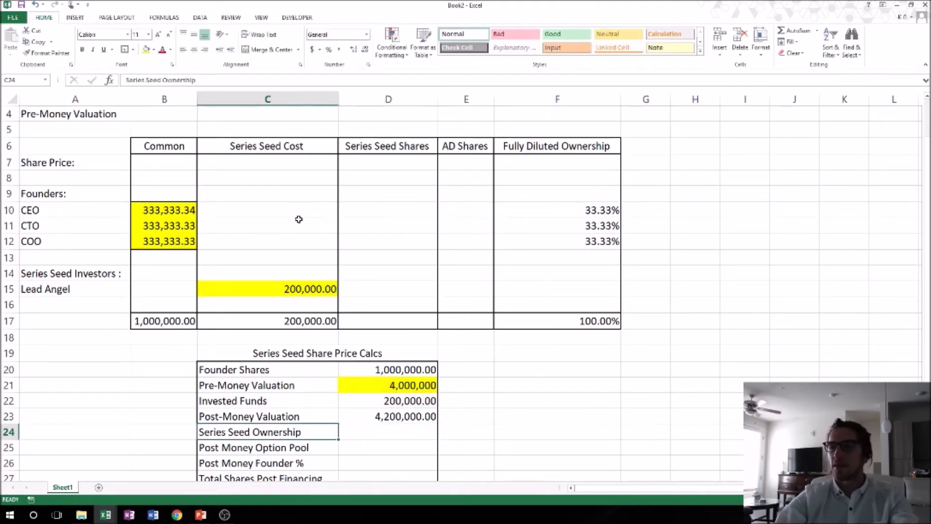
{"action": "key", "text": "Right"}
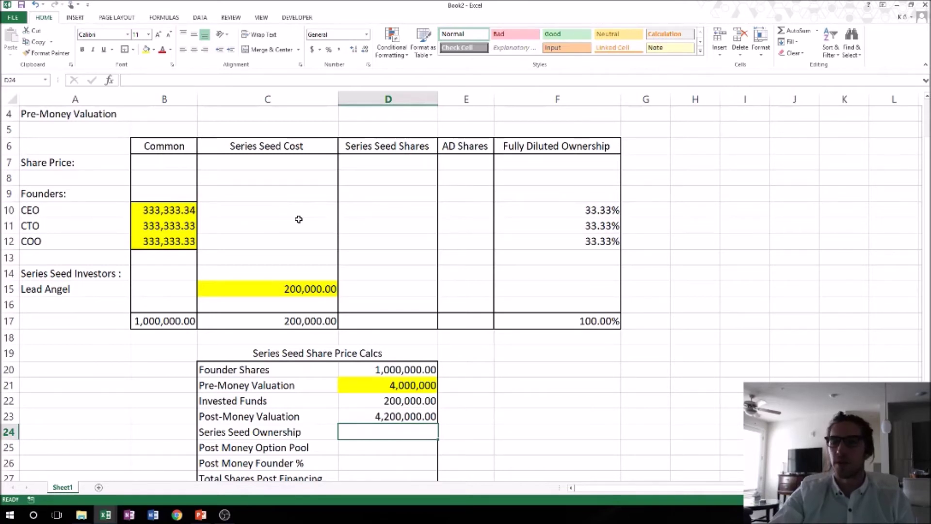
{"action": "type", "text": "+"}
{"action": "key", "text": "Up"}
{"action": "key", "text": "Up"}
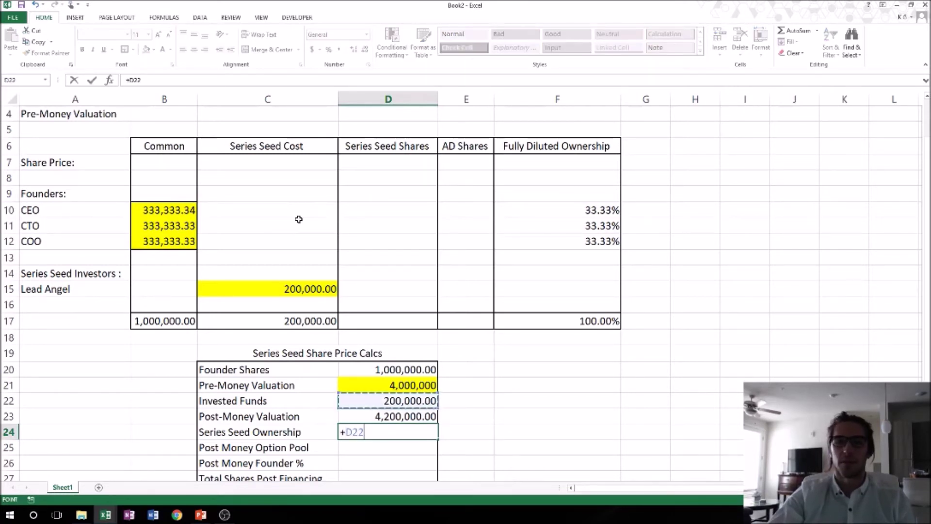
{"action": "type", "text": "/"}
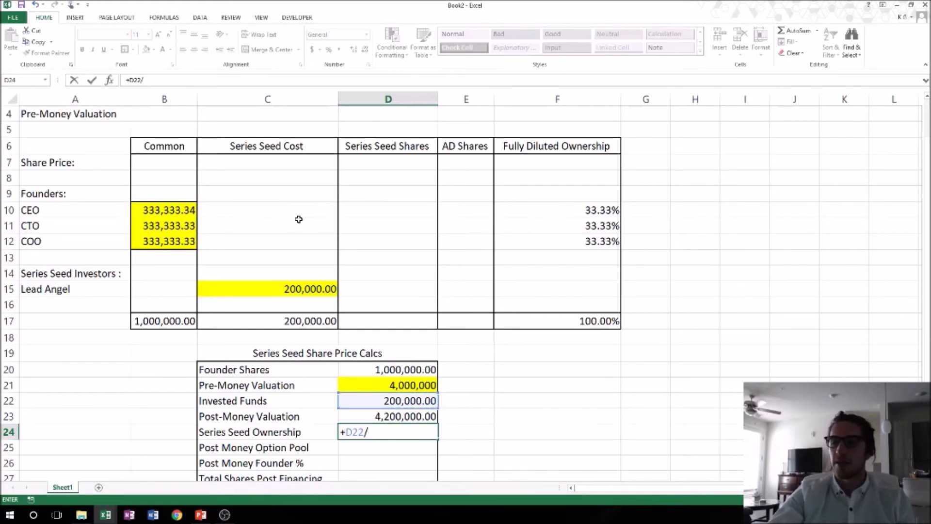
{"action": "key", "text": "Up"}
{"action": "key", "text": "Return"}
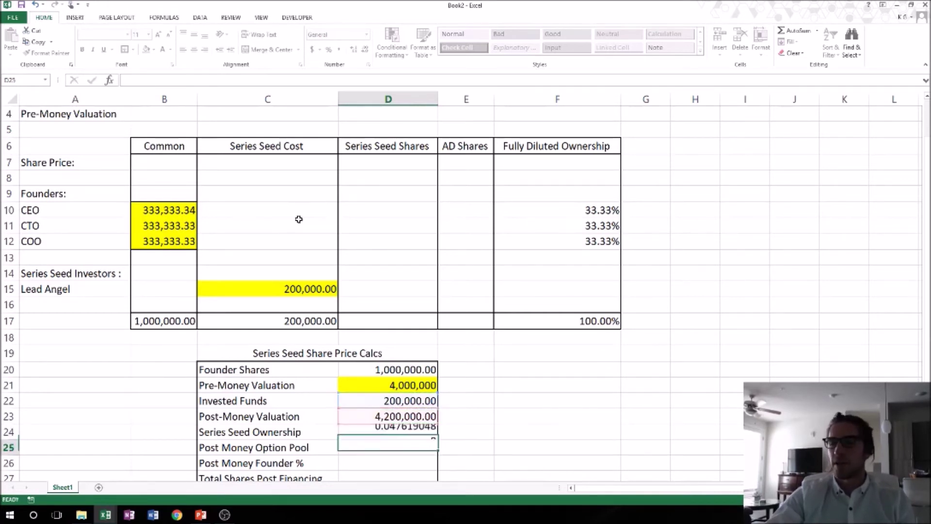
Format the Series Seed Ownership value in D24 as a percentage with two decimal places.
{"action": "key", "text": "Up"}
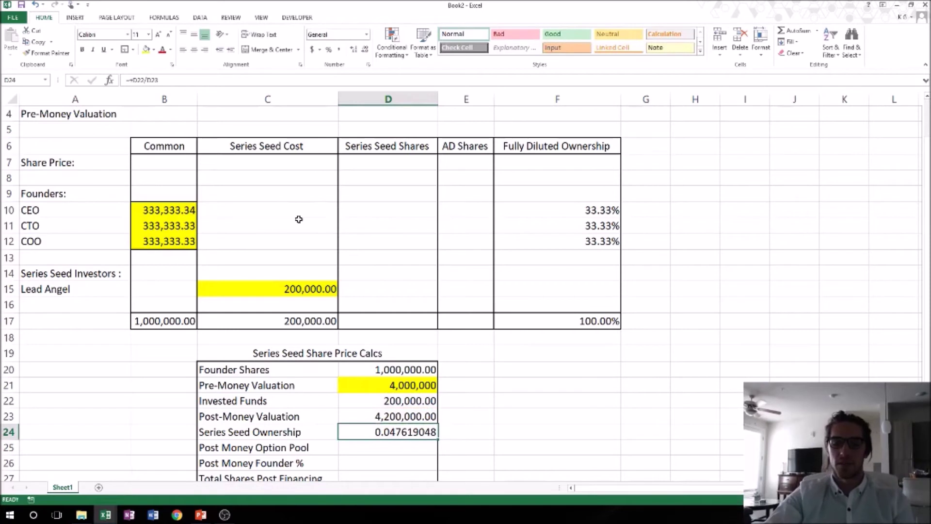
{"action": "key", "text": "ctrl+shift+5"}
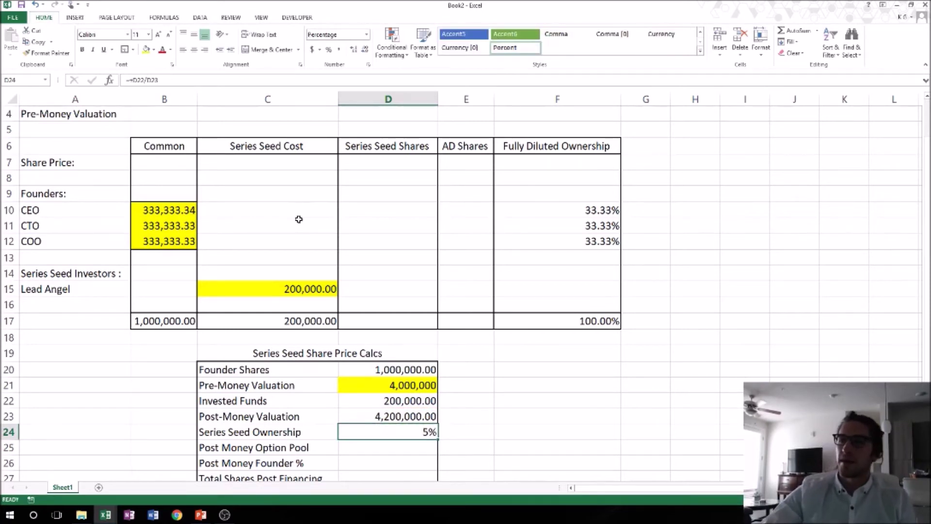
{"action": "left_click", "coordinate": [354, 50]}
{"action": "left_click", "coordinate": [354, 50]}
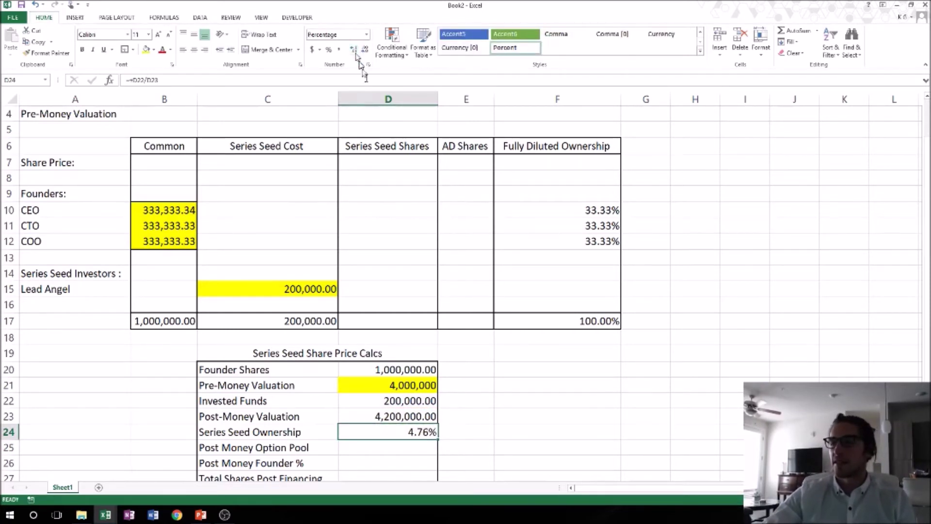
Fill the Post Money Option Pool cell D25 yellow and enter 15% in it.
{"action": "left_click", "coordinate": [406, 444]}
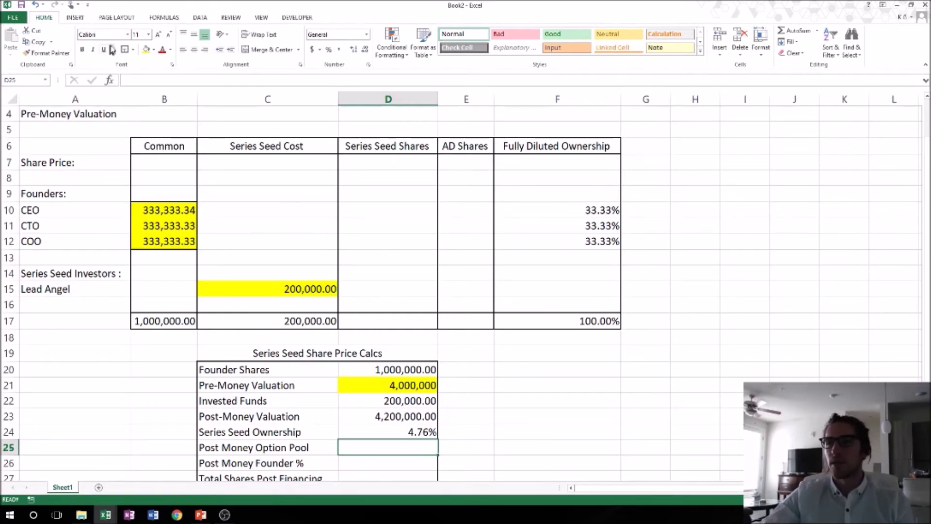
{"action": "left_click", "coordinate": [146, 49]}
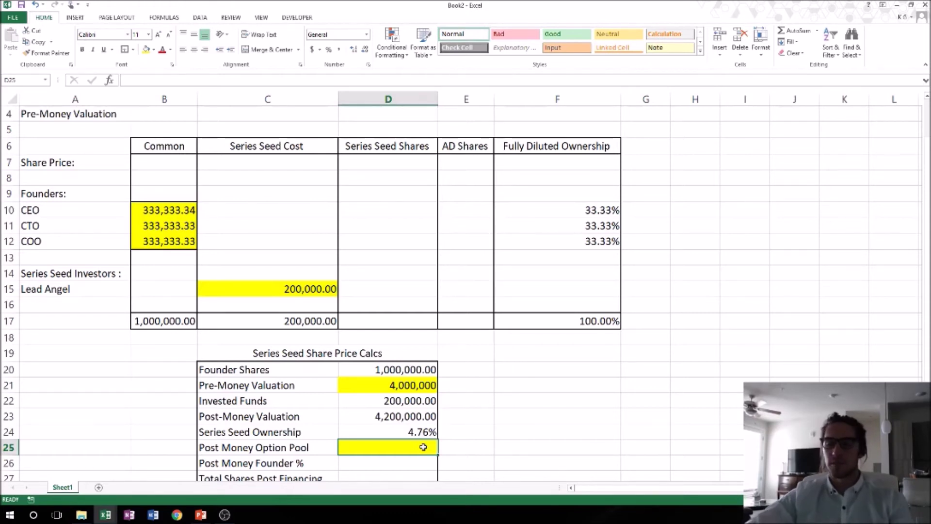
{"action": "type", "text": "15%"}
{"action": "key", "text": "Return"}
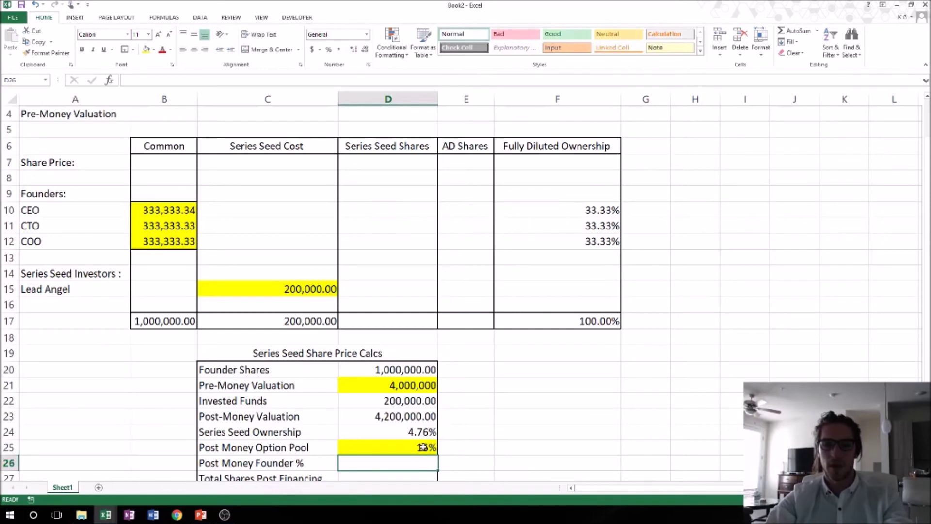
Calculate the Post Money Founder % in D26 as one minus seed ownership and option pool with the formula +1-D24-D25.
{"action": "key", "text": "Down"}
{"action": "key", "text": "Down"}
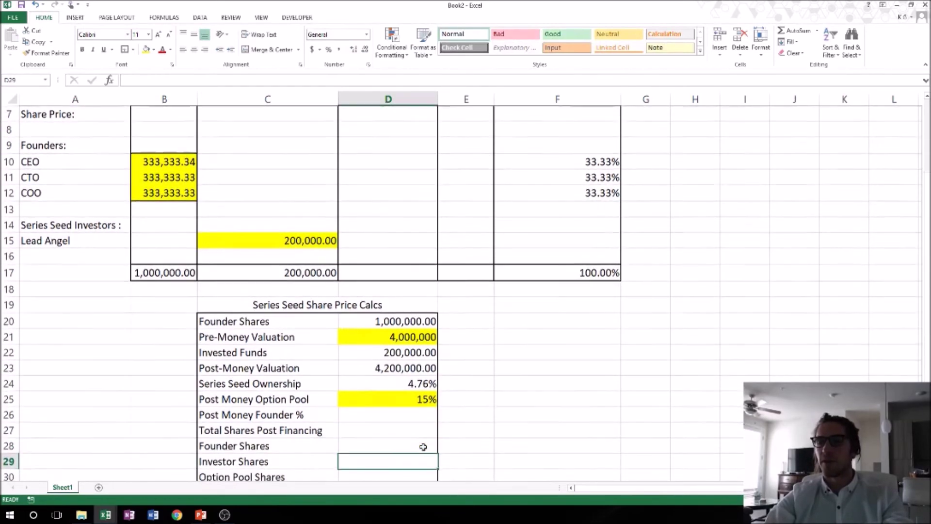
{"action": "key", "text": "Up"}
{"action": "key", "text": "Up"}
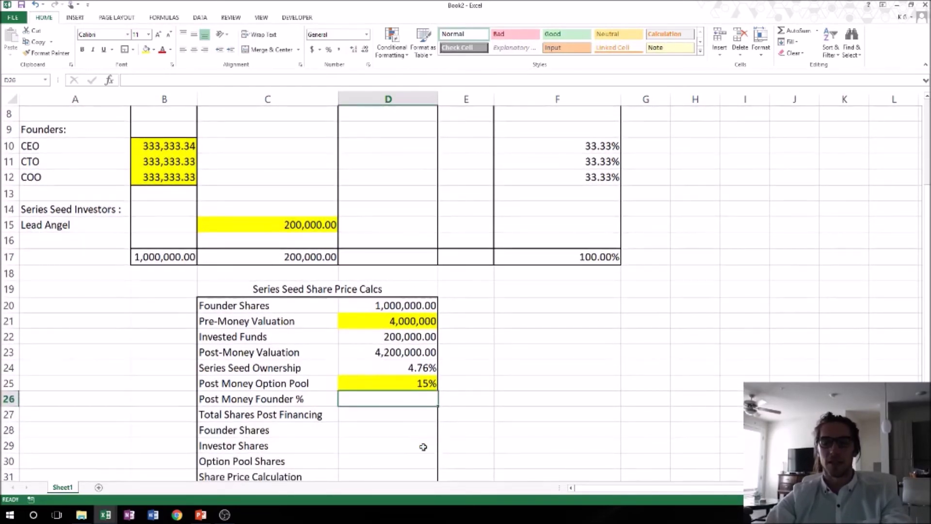
{"action": "type", "text": "+"}
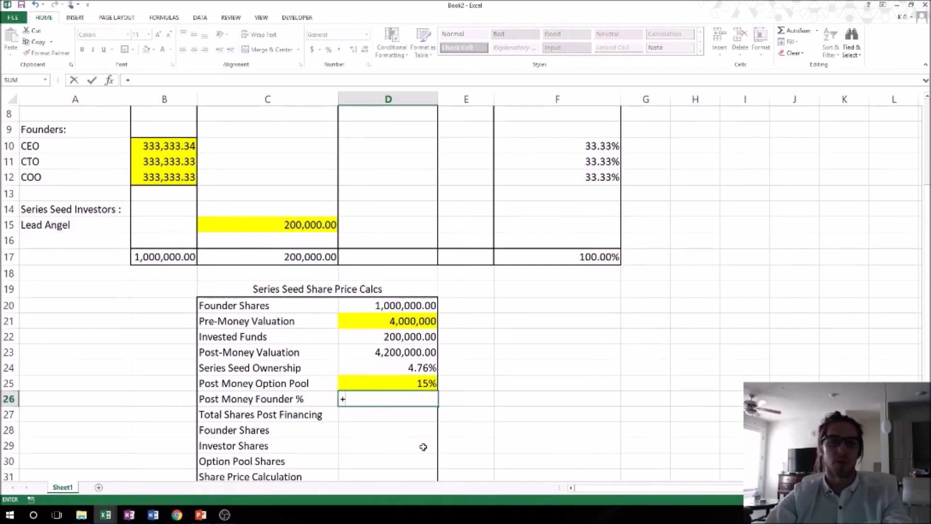
{"action": "type", "text": "1-"}
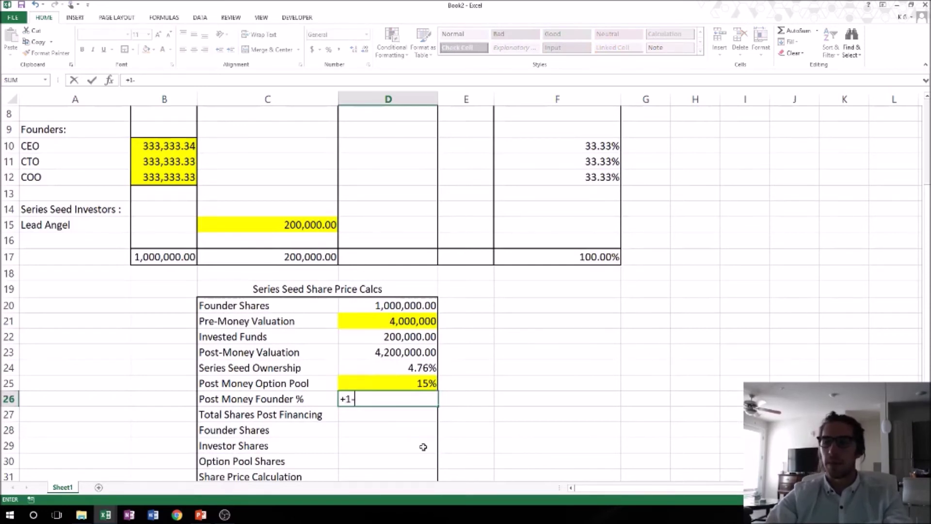
{"action": "left_click", "coordinate": [404, 368]}
{"action": "type", "text": "-"}
{"action": "left_click", "coordinate": [422, 383]}
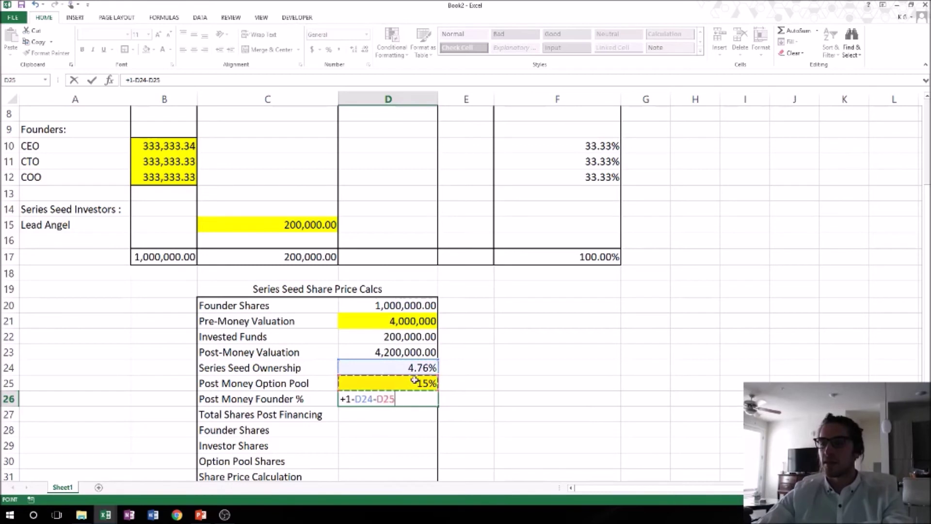
{"action": "key", "text": "Return"}
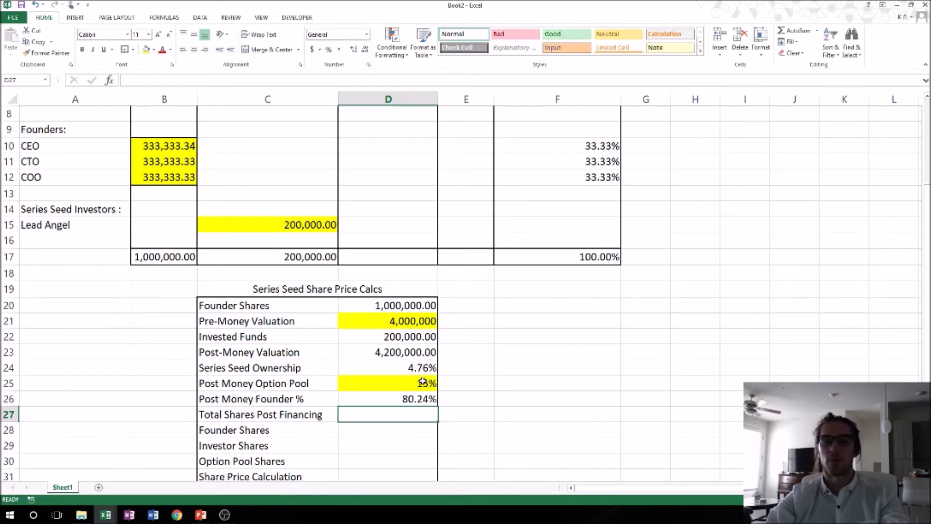
Calculate Total Shares Post Financing in D27 with the formula +D20/D26 and apply the comma number format to it.
{"action": "key", "text": "Down"}
{"action": "key", "text": "Up"}
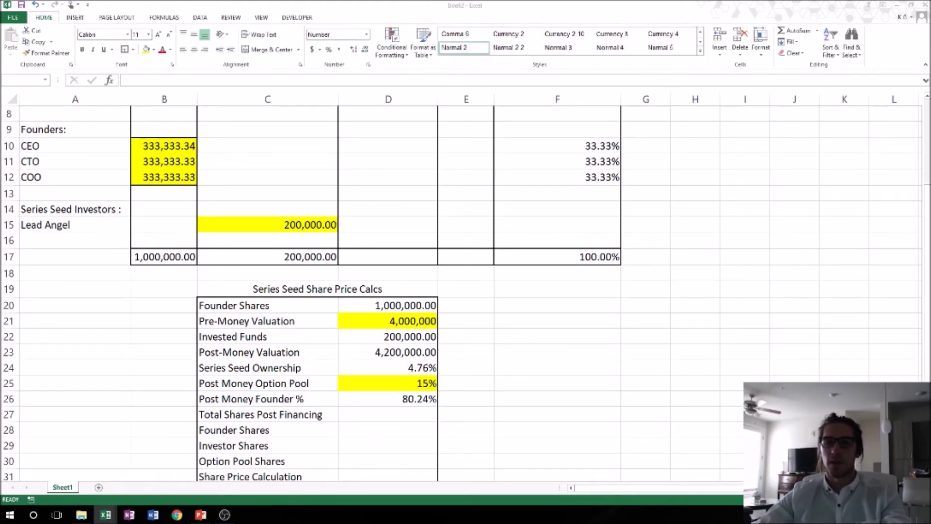
{"action": "key", "text": "F2"}
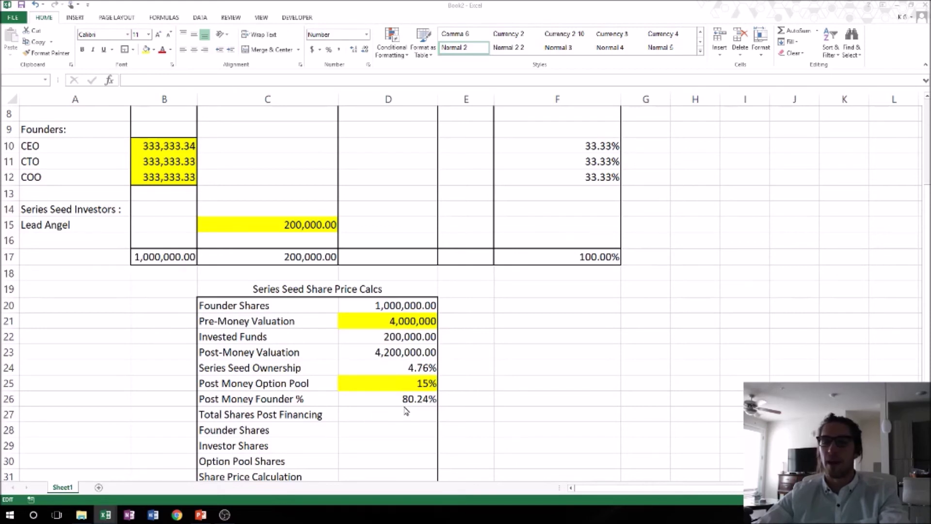
{"action": "left_click", "coordinate": [390, 416]}
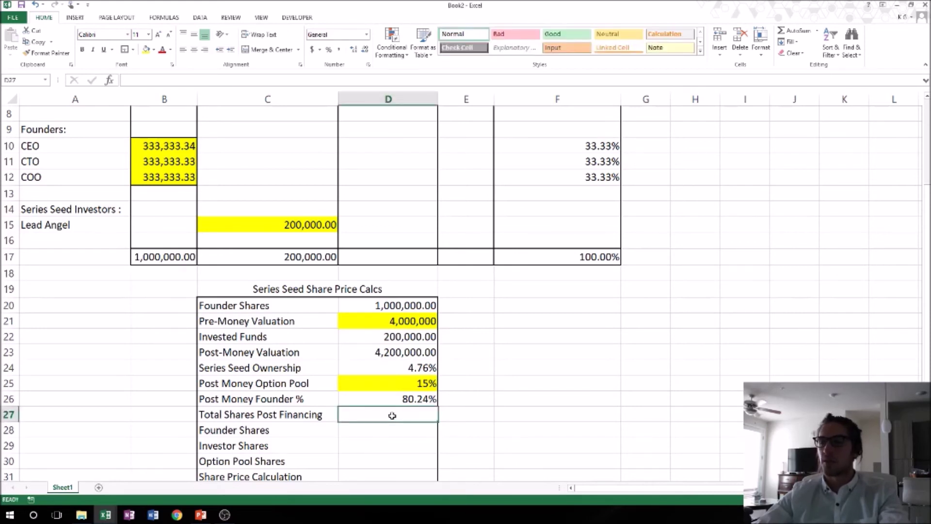
{"action": "type", "text": "+"}
{"action": "key", "text": "Up"}
{"action": "key", "text": "Up"}
{"action": "key", "text": "Up"}
{"action": "key", "text": "Up"}
{"action": "key", "text": "Up"}
{"action": "key", "text": "Up"}
{"action": "key", "text": "Up"}
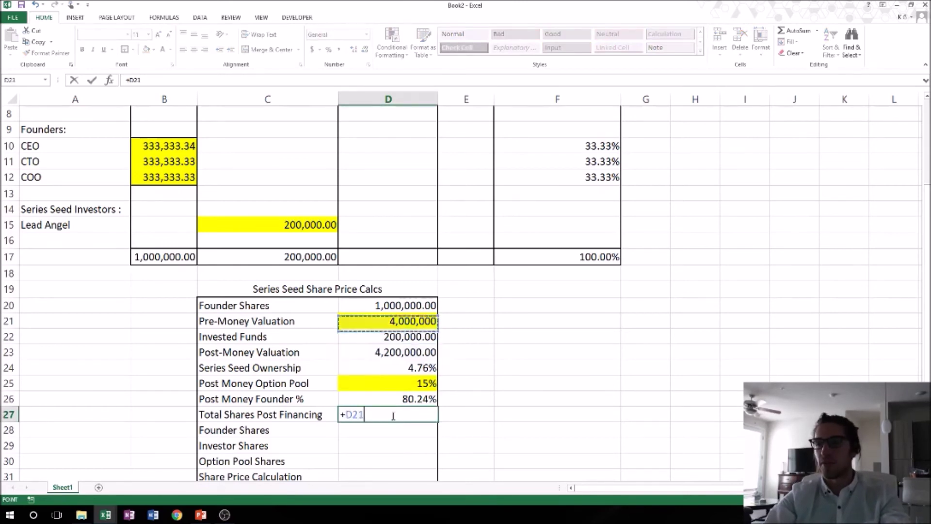
{"action": "type", "text": "/"}
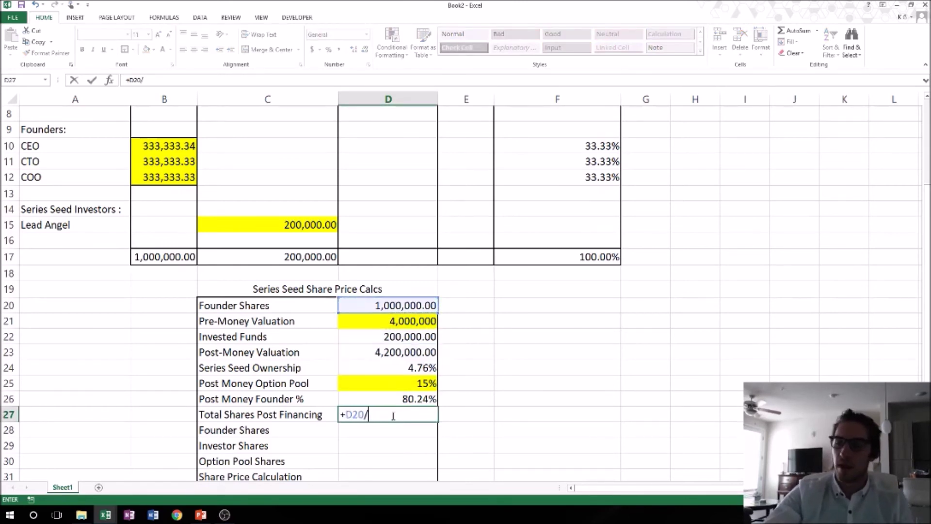
{"action": "key", "text": "Up"}
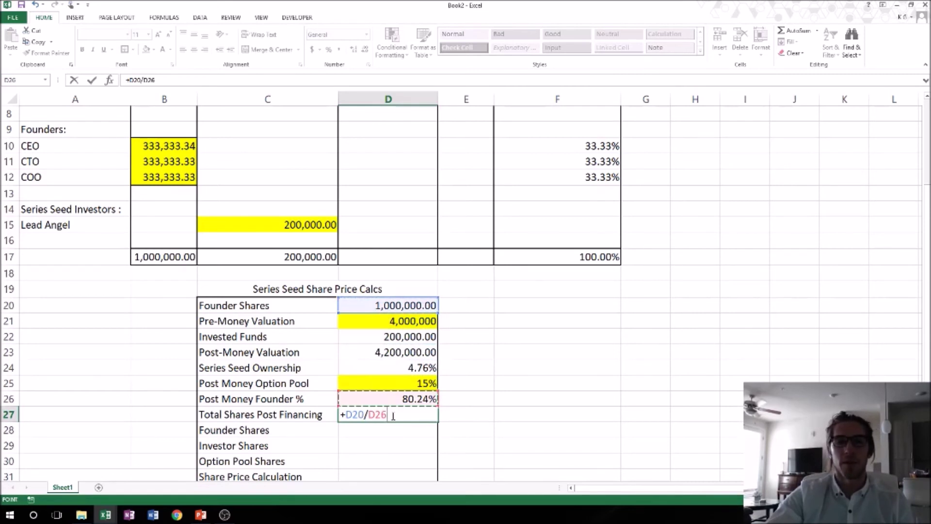
{"action": "key", "text": "Return"}
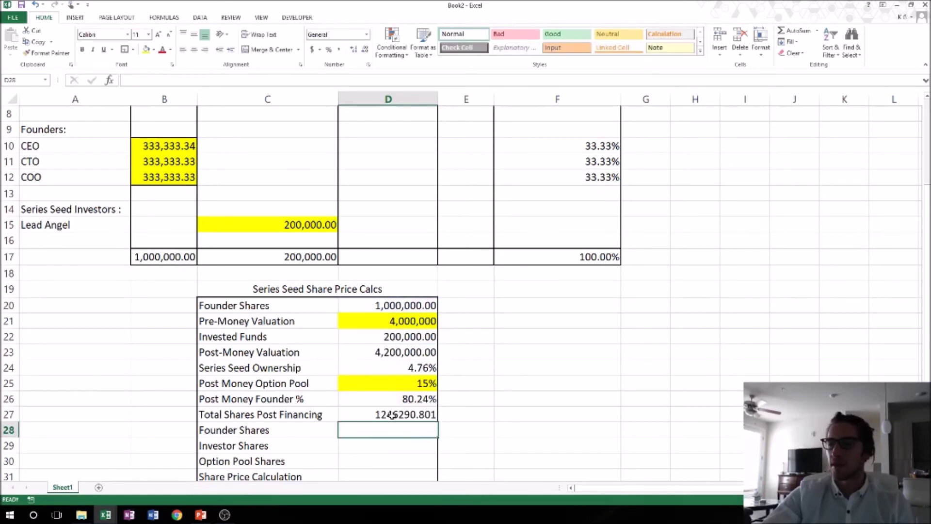
{"action": "left_click", "coordinate": [393, 415]}
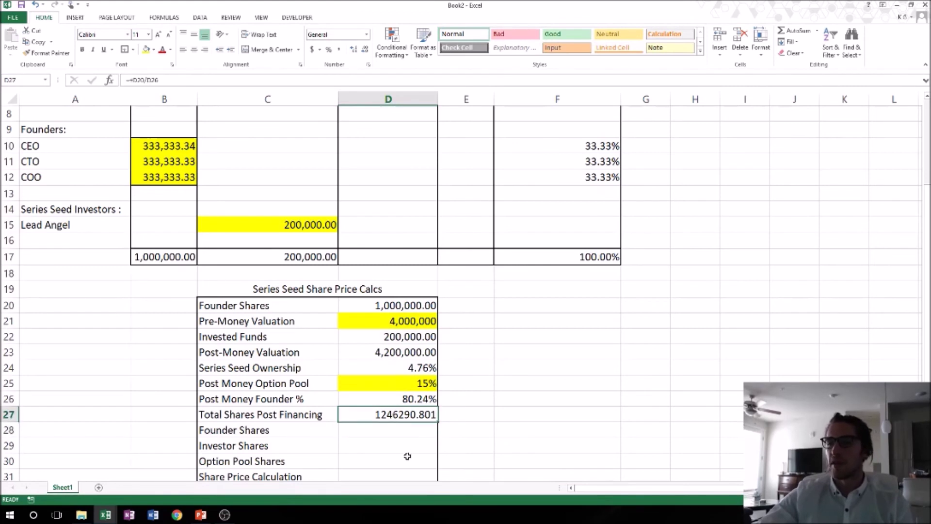
{"action": "left_click", "coordinate": [339, 49]}
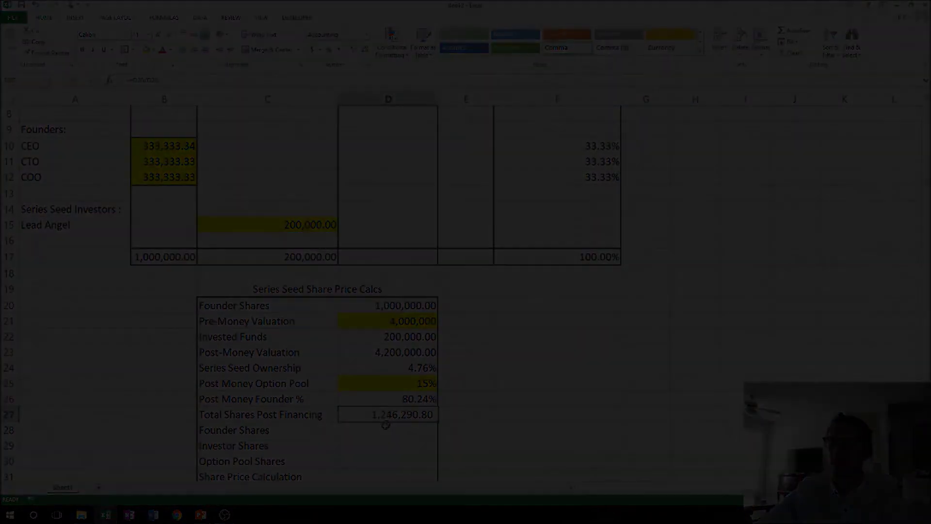
Calculate the post-financing Founder Shares in D28 as founder percentage times total shares with the formula +D26*D27.
{"action": "left_click", "coordinate": [417, 426]}
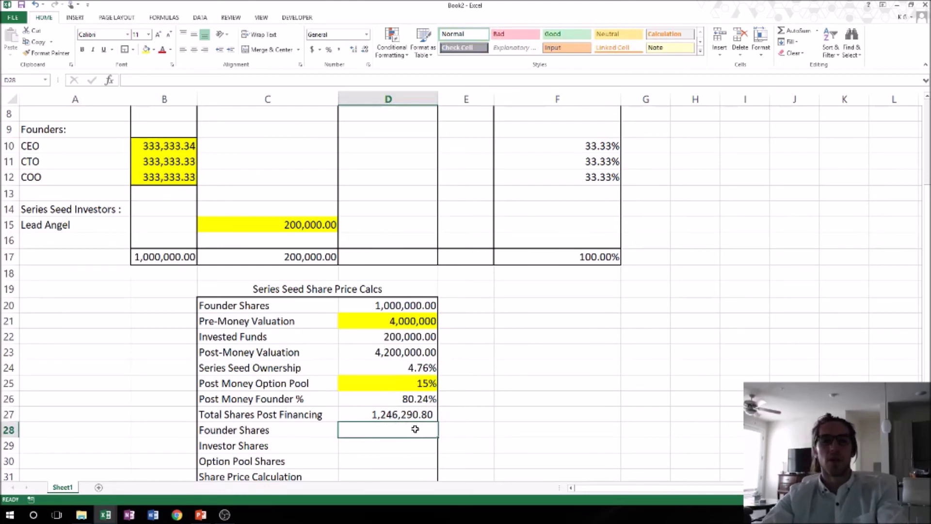
{"action": "type", "text": "+"}
{"action": "key", "text": "Up"}
{"action": "key", "text": "Up"}
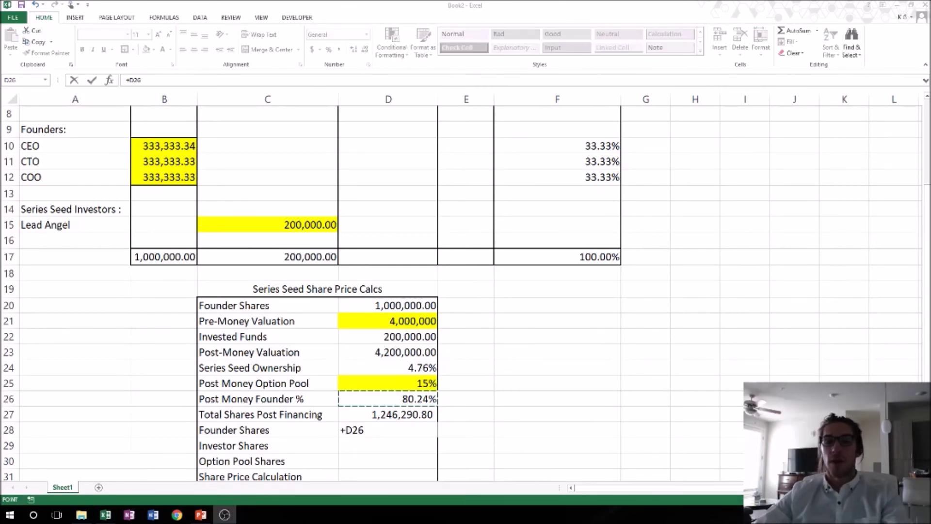
{"action": "left_click", "coordinate": [385, 430]}
{"action": "type", "text": "*"}
{"action": "left_click", "coordinate": [378, 412]}
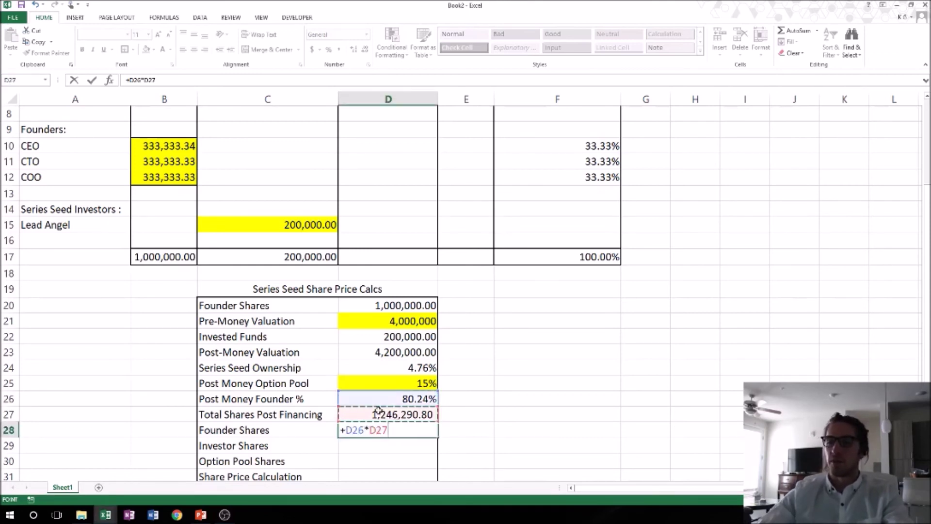
{"action": "key", "text": "Return"}
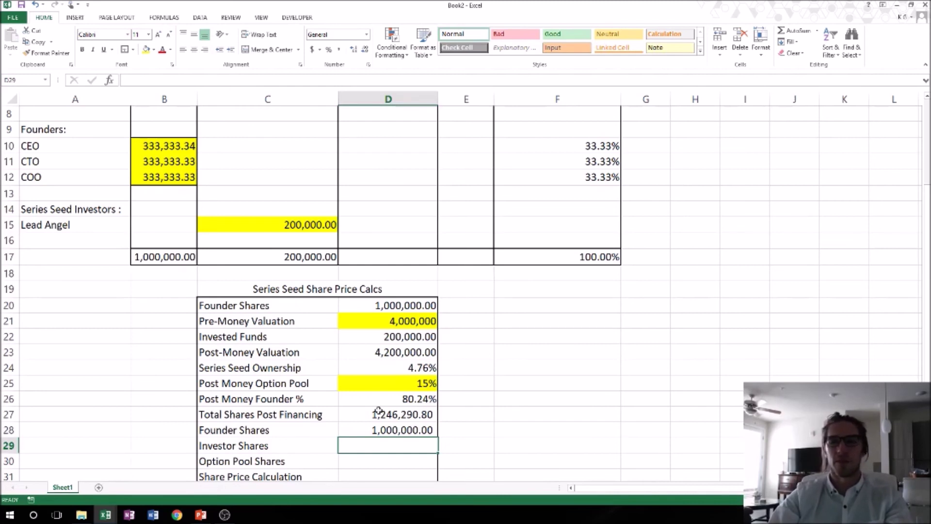
Calculate the Investor Shares in D29 as Series Seed ownership times total shares with the formula +D24*D27.
{"action": "type", "text": "+"}
{"action": "key", "text": "Up"}
{"action": "key", "text": "Up"}
{"action": "key", "text": "Up"}
{"action": "key", "text": "Up"}
{"action": "key", "text": "Up"}
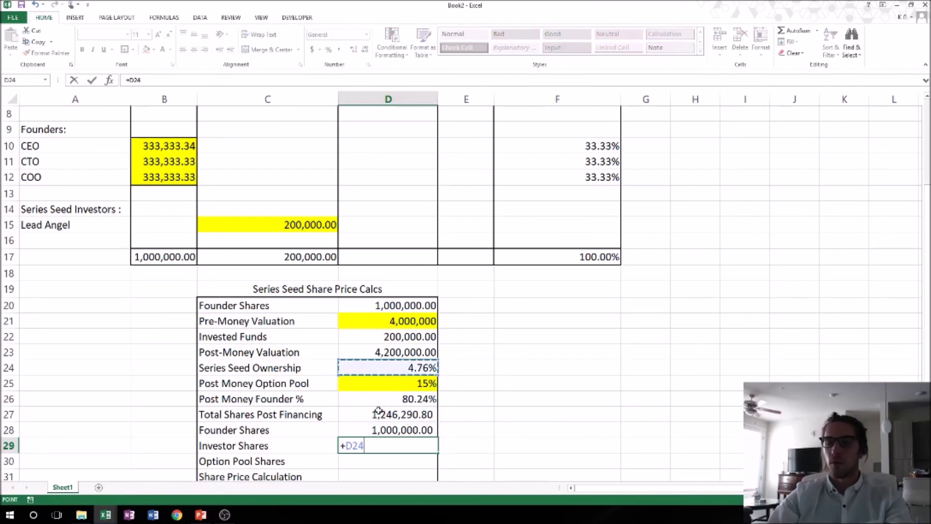
{"action": "type", "text": "*"}
{"action": "key", "text": "Up"}
{"action": "key", "text": "Up"}
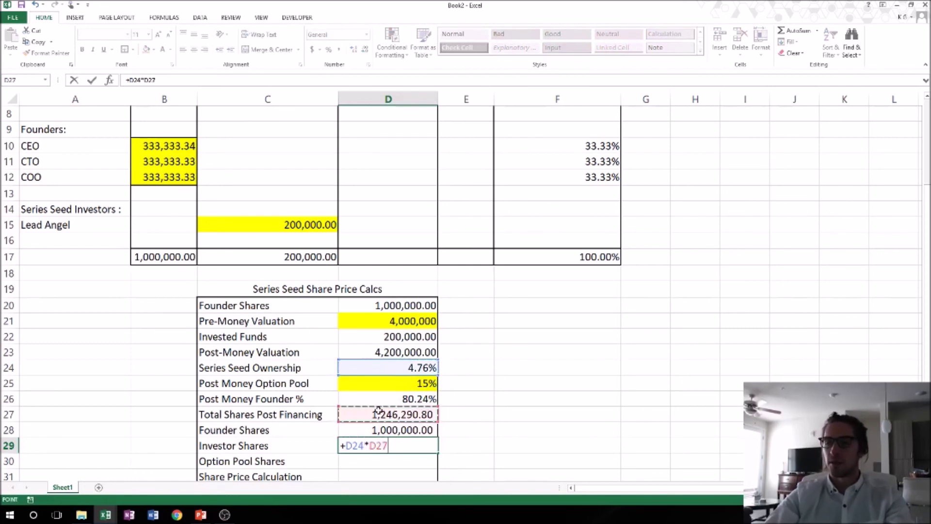
{"action": "key", "text": "Return"}
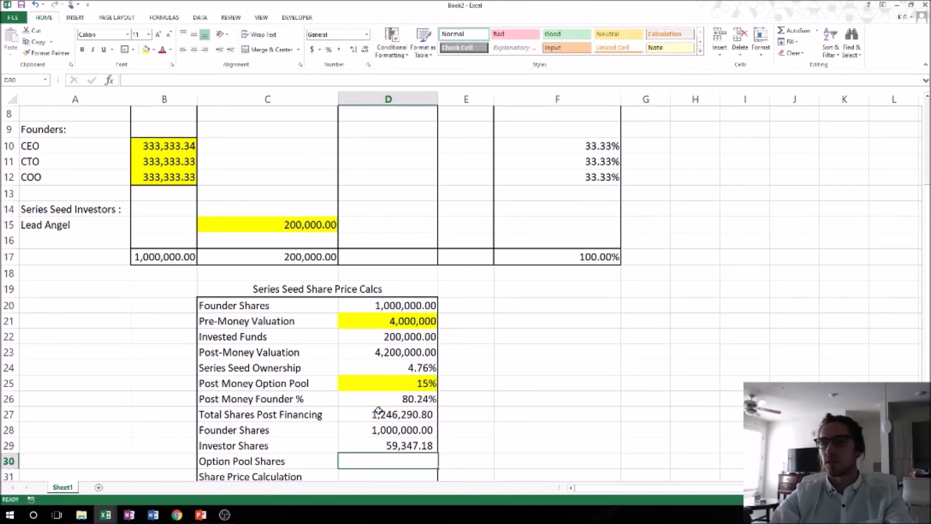
{"action": "key", "text": "Up"}
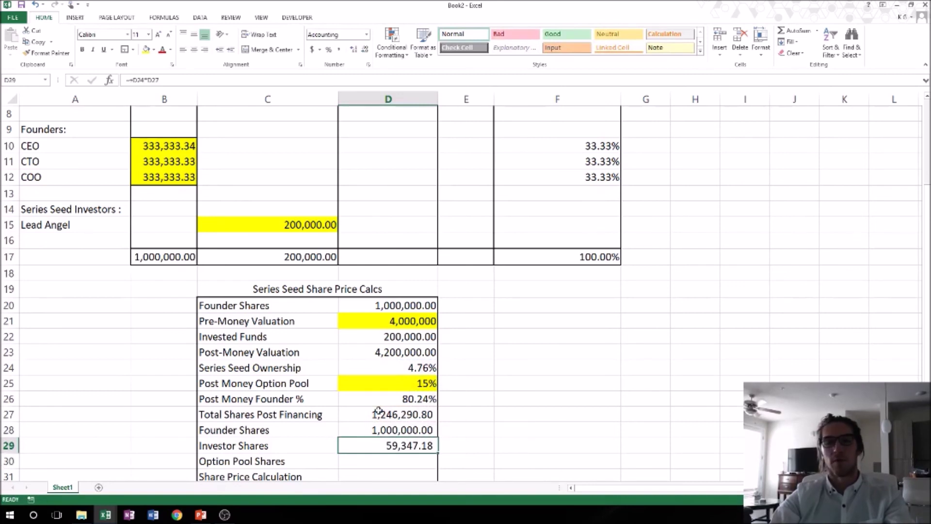
{"action": "key", "text": "Down"}
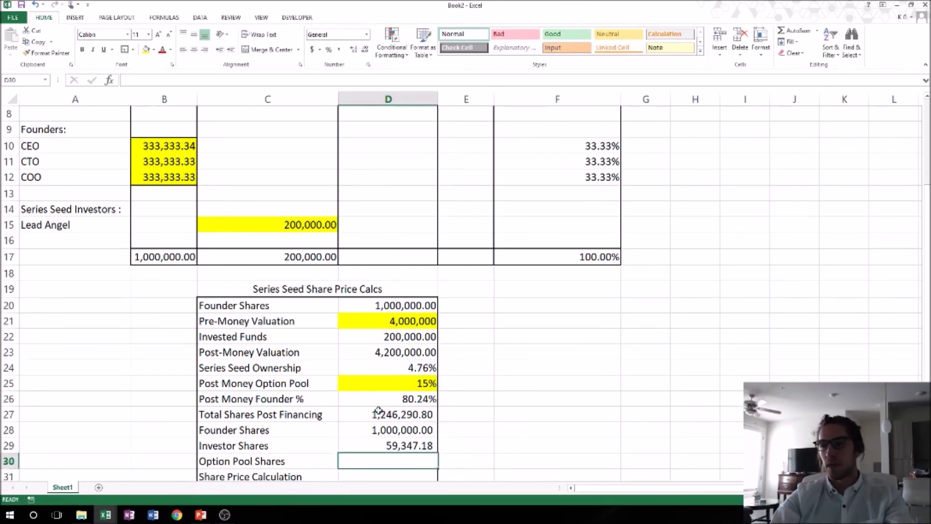
Calculate the Option Pool Shares in D30 as option pool percentage times total shares with the formula +D25*D27.
{"action": "type", "text": "+"}
{"action": "key", "text": "Up"}
{"action": "key", "text": "Up"}
{"action": "key", "text": "Up"}
{"action": "key", "text": "Up"}
{"action": "key", "text": "Up"}
{"action": "type", "text": "*"}
{"action": "key", "text": "Up"}
{"action": "key", "text": "Up"}
{"action": "key", "text": "Up"}
{"action": "key", "text": "Return"}
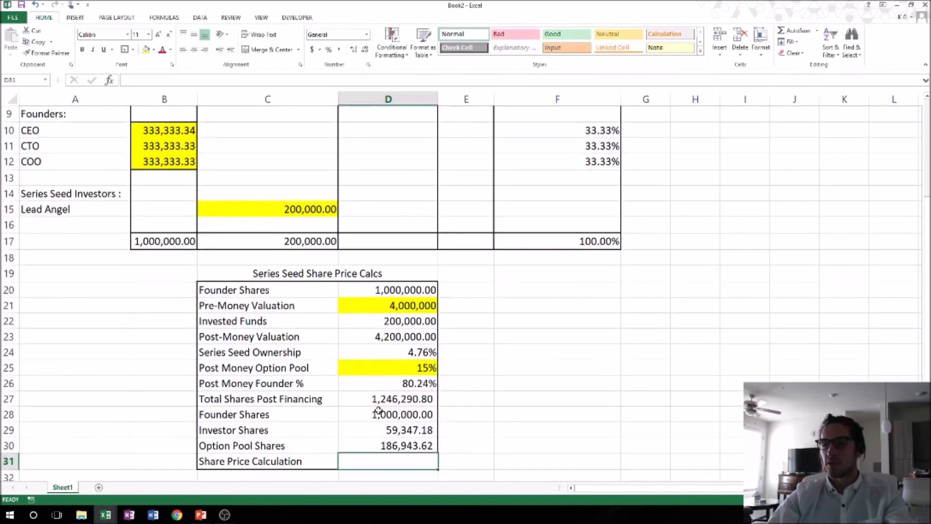
Sum the founder, investor and option pool shares in E29 with +SUM(D28:D30) and compare the result with D27.
{"action": "key", "text": "Right"}
{"action": "key", "text": "Right"}
{"action": "key", "text": "Up"}
{"action": "key", "text": "Up"}
{"action": "key", "text": "Left"}
{"action": "type", "text": "+sum"}
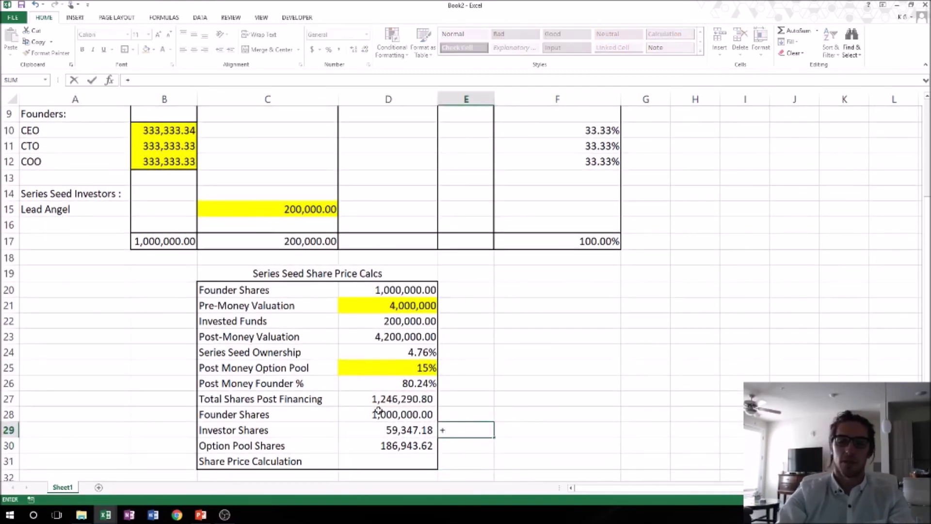
{"action": "key", "text": "Tab"}
{"action": "key", "text": "Left"}
{"action": "key", "text": "Up"}
{"action": "key", "text": "shift+Down"}
{"action": "key", "text": "shift+Down"}
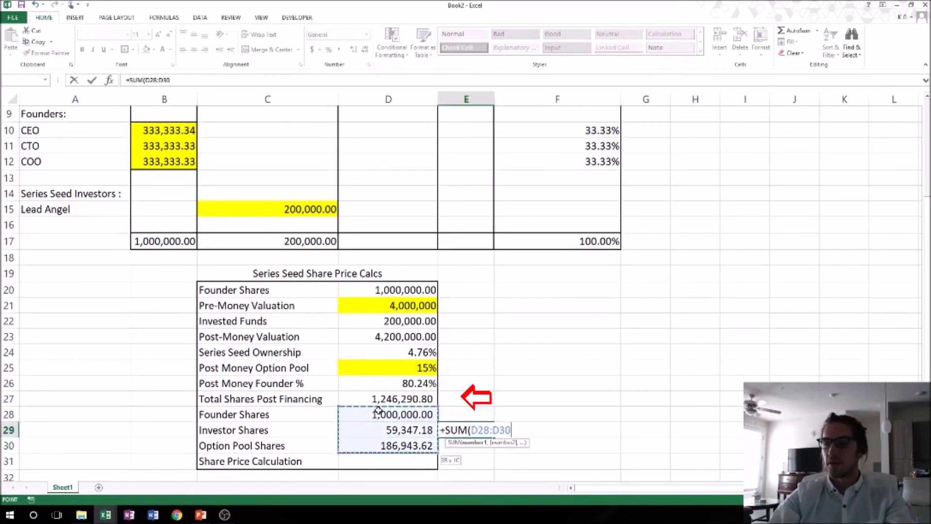
{"action": "key", "text": "Return"}
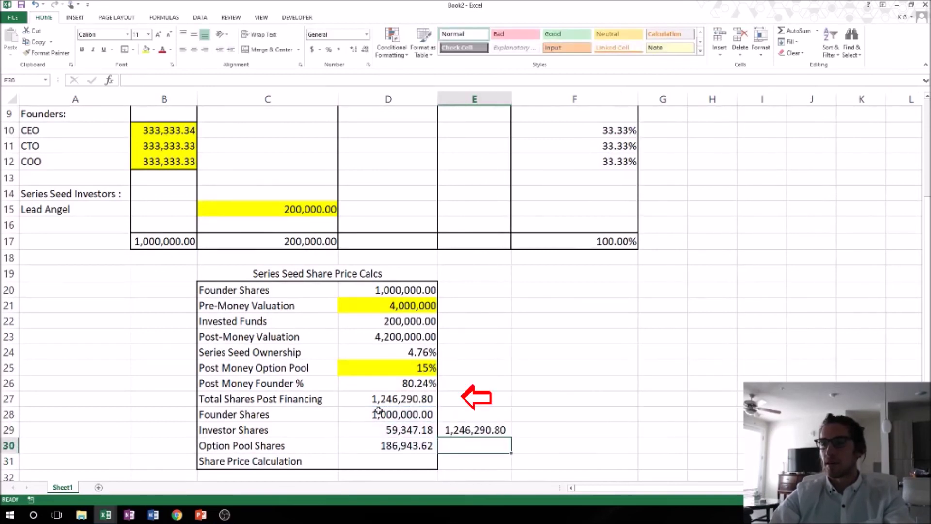
{"action": "key", "text": "Left"}
{"action": "key", "text": "Up"}
{"action": "key", "text": "Up"}
{"action": "key", "text": "Up"}
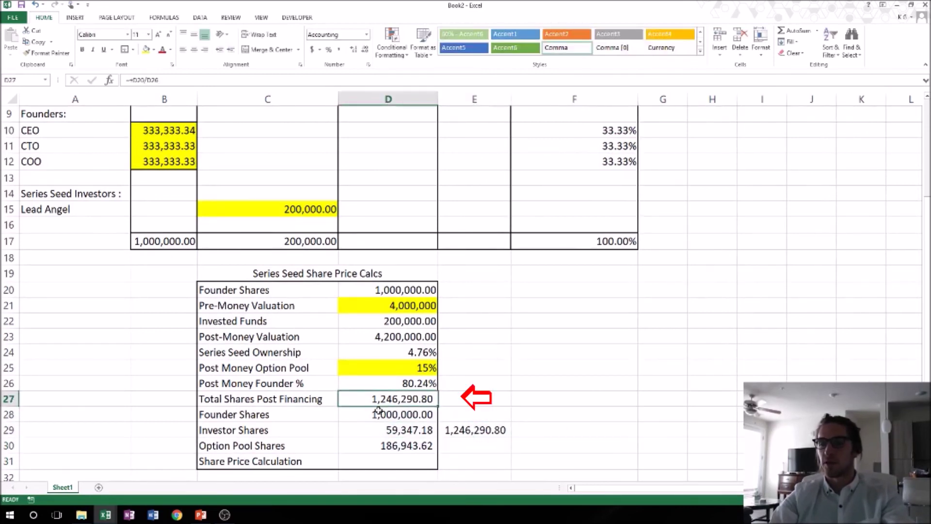
Delete the temporary check sum in E29 and return to the Share Price Calculation cell D31.
{"action": "key", "text": "Down"}
{"action": "key", "text": "Down"}
{"action": "key", "text": "Down"}
{"action": "key", "text": "Right"}
{"action": "key", "text": "Up"}
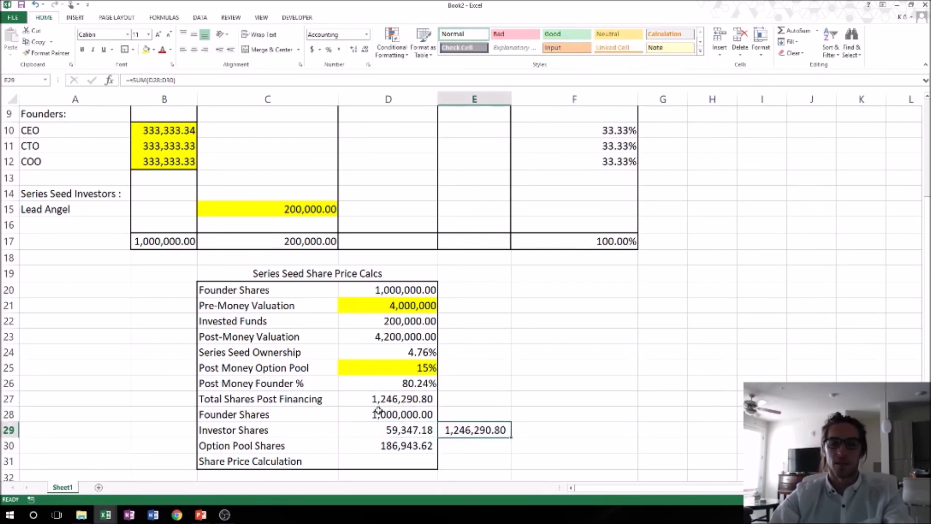
{"action": "key", "text": "Delete"}
{"action": "key", "text": "Left"}
{"action": "key", "text": "Down"}
{"action": "key", "text": "Down"}
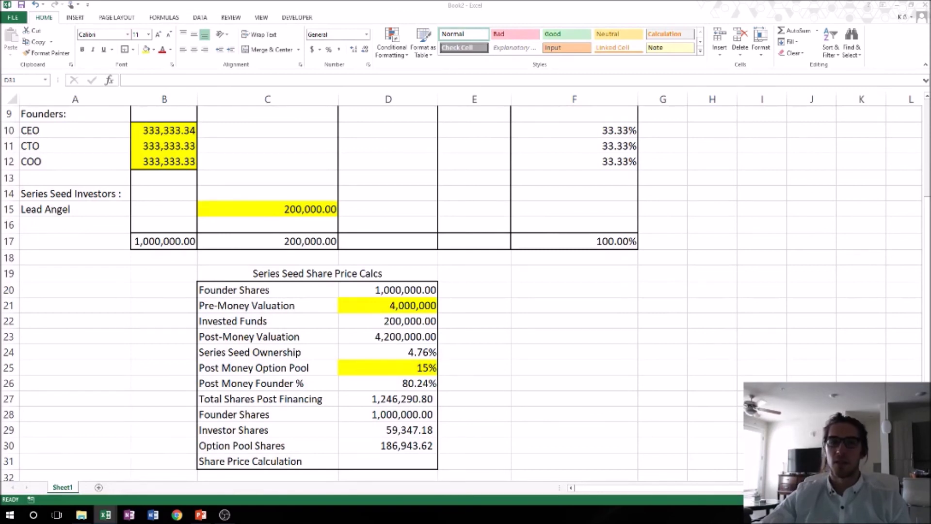
{"action": "key", "text": "F2"}
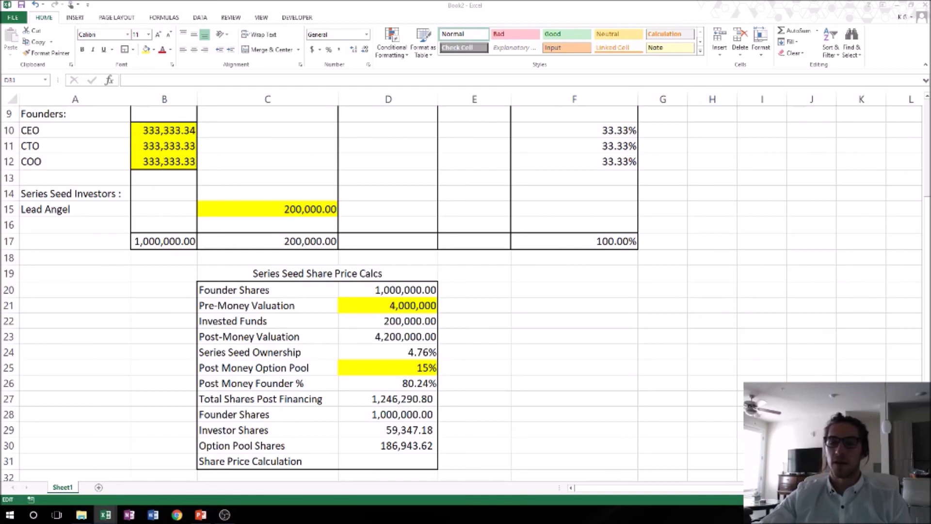
{"action": "type", "text": "="}
{"action": "left_click", "coordinate": [391, 461]}
{"action": "key", "text": "Escape"}
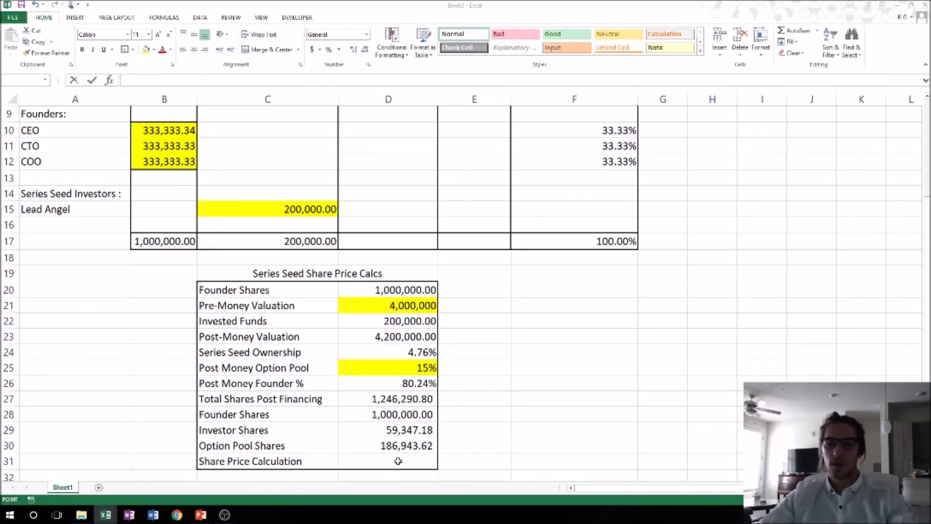
Calculate the Series Seed share price in D31 as invested funds divided by investor shares with the formula +D22/D29.
{"action": "type", "text": "+"}
{"action": "key", "text": "Up"}
{"action": "key", "text": "Up"}
{"action": "key", "text": "Up"}
{"action": "key", "text": "Up"}
{"action": "key", "text": "Up"}
{"action": "key", "text": "Up"}
{"action": "key", "text": "Up"}
{"action": "key", "text": "Up"}
{"action": "key", "text": "Up"}
{"action": "type", "text": "/"}
{"action": "key", "text": "Up"}
{"action": "key", "text": "Up"}
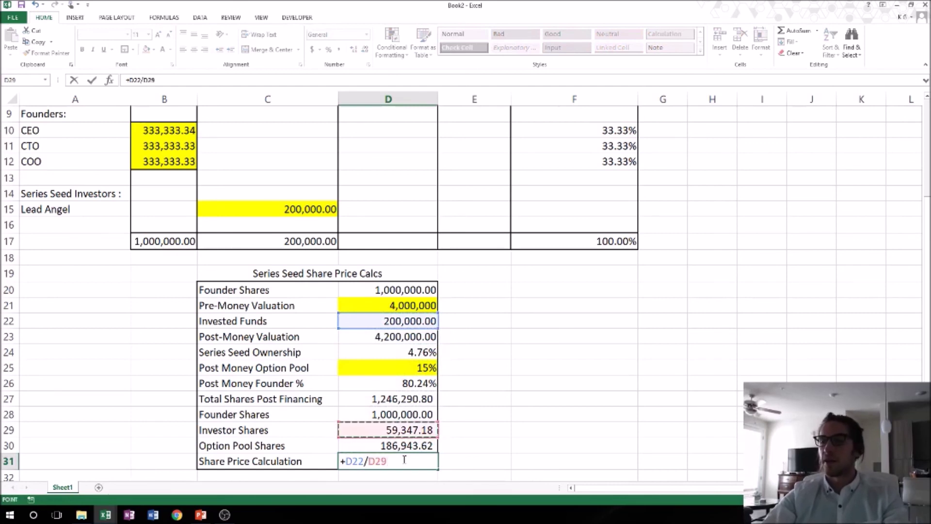
{"action": "key", "text": "Return"}
{"action": "key", "text": "Up"}
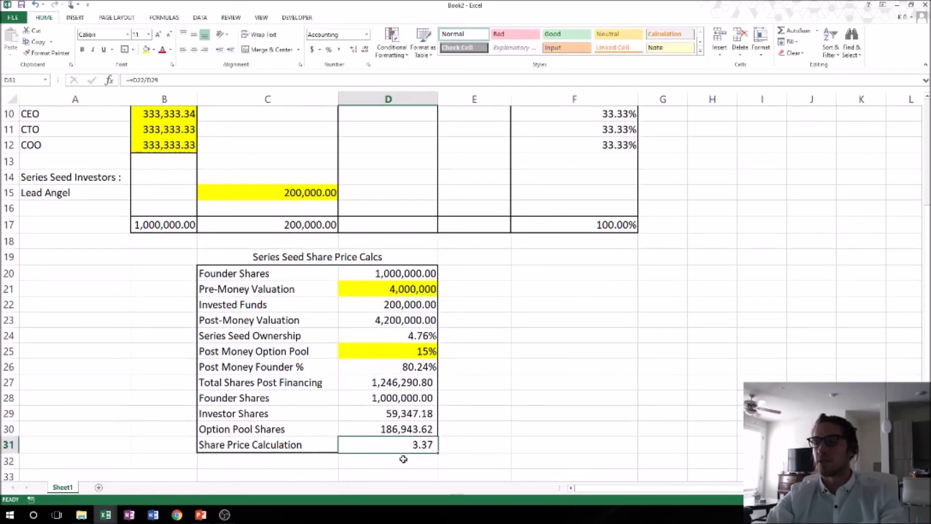